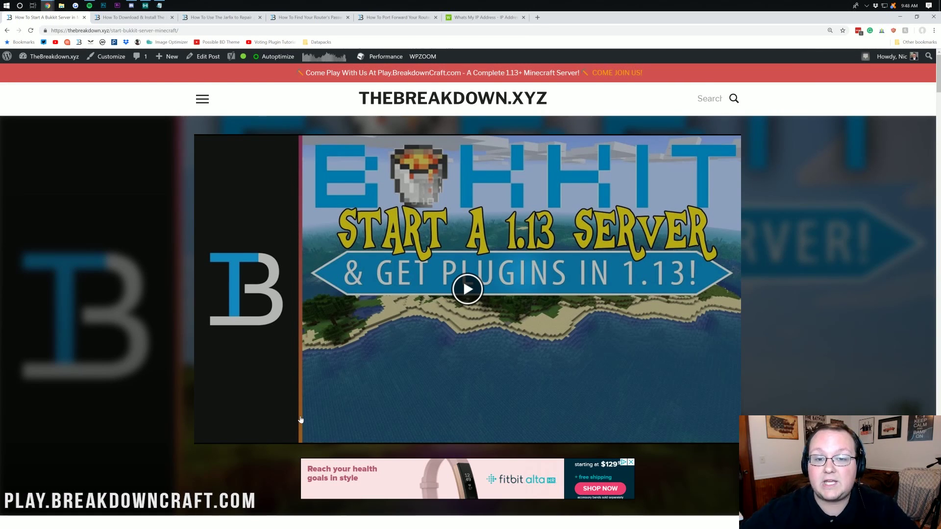
# Step: Skim the Bukkit server guide and open its CraftBukkit download page
pyautogui.scroll(-13, 388, 423)
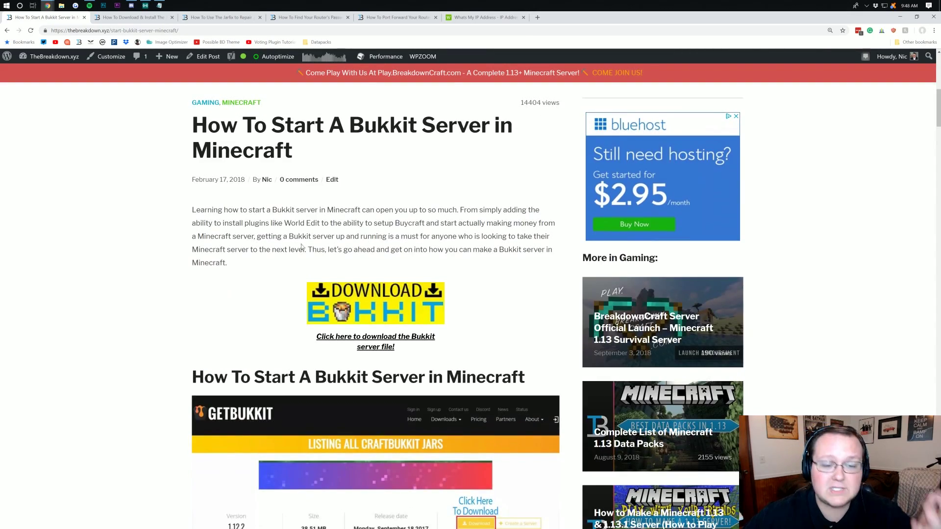
pyautogui.scroll(-15, 239, 177)
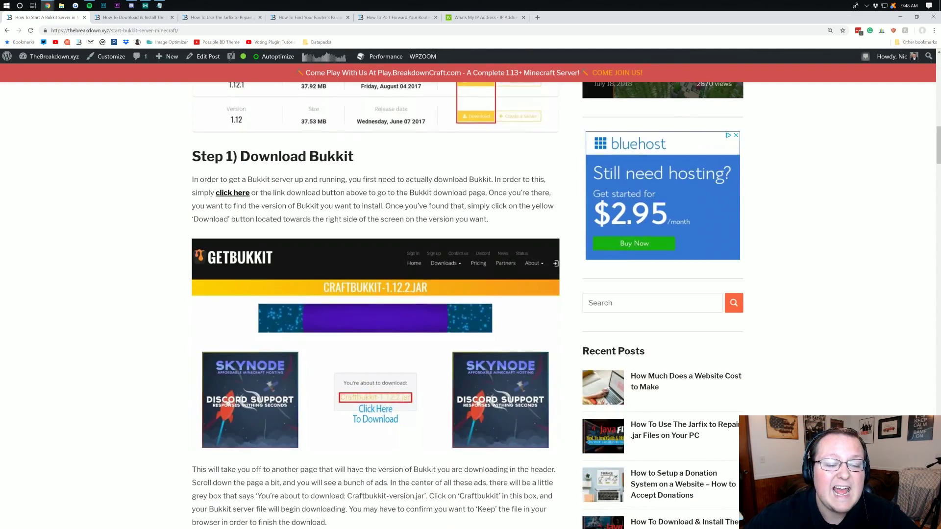
pyautogui.scroll(-15, 225, 193)
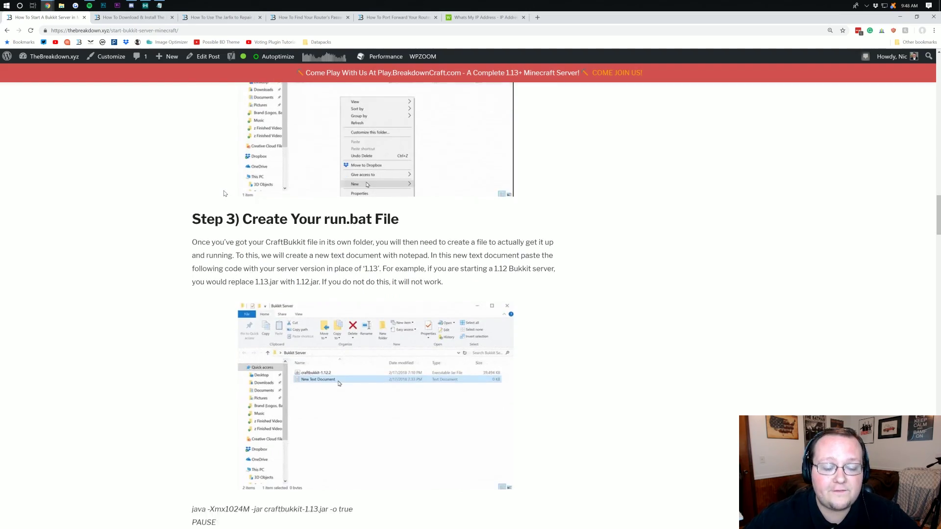
pyautogui.scroll(20, 225, 198)
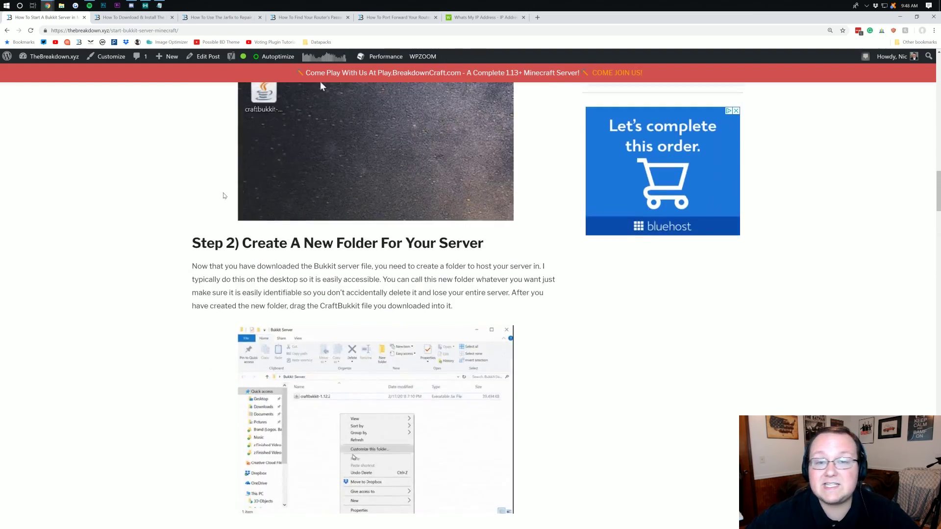
pyautogui.scroll(8, 359, 269)
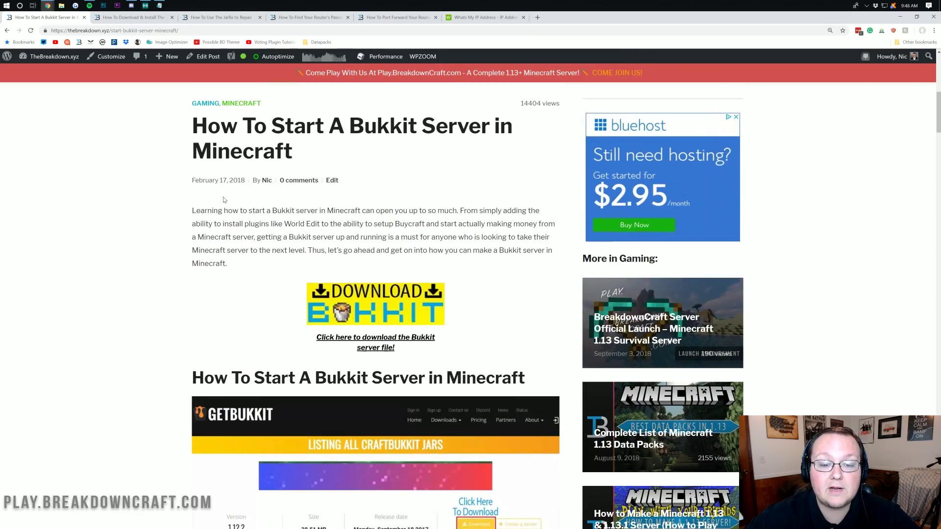
pyautogui.scroll(-1, 359, 269)
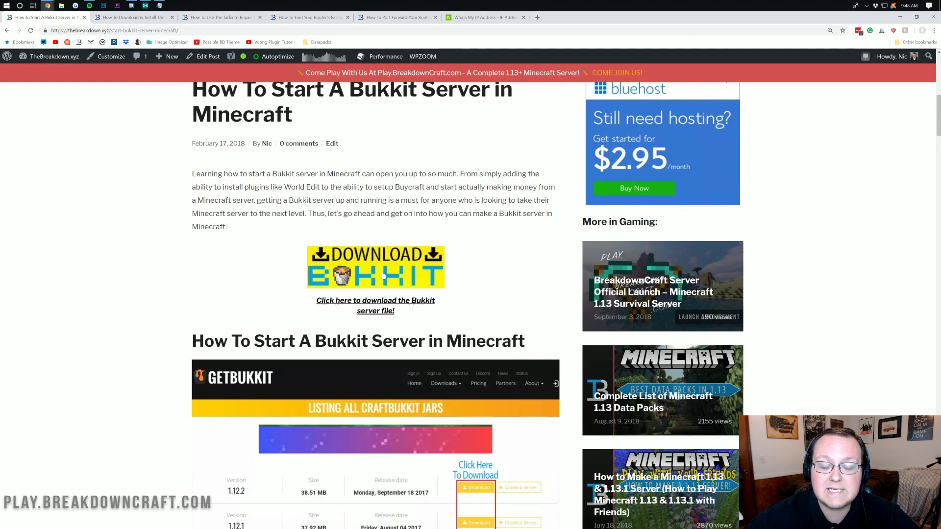
pyautogui.click(382, 275)
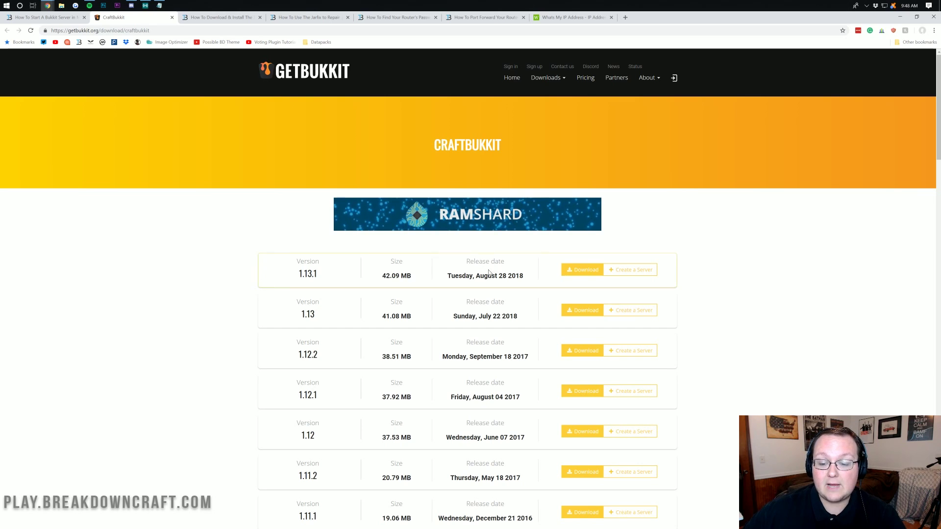
# Step: Download the CraftBukkit 1.13.1 jar from GetBukkit and keep the file despite the browser's safety prompt
pyautogui.click(580, 278)
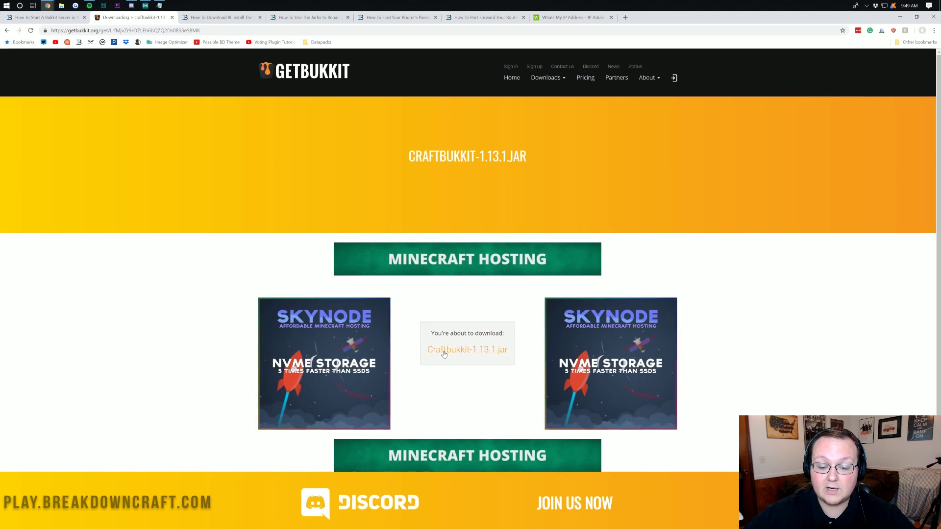
pyautogui.click(472, 354)
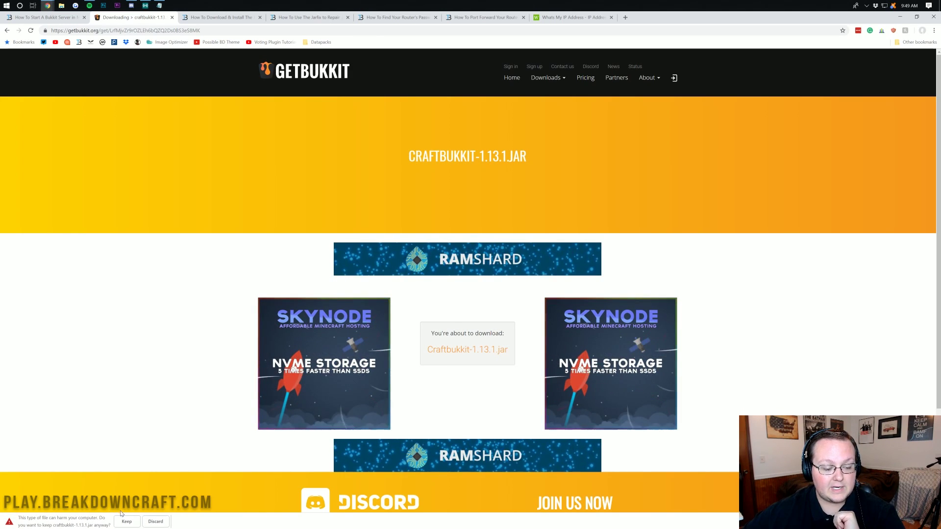
pyautogui.click(120, 523)
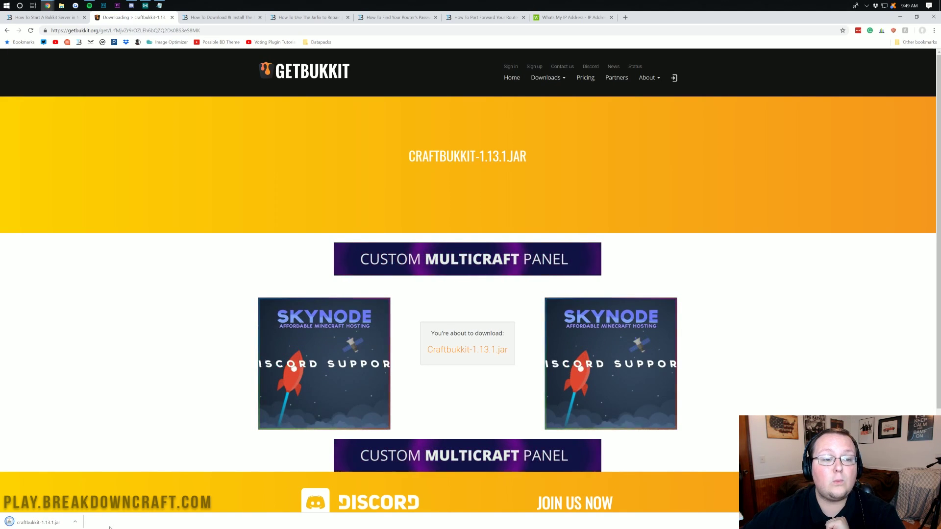
# Step: Minimize the browser and move the downloaded craftbukkit jar to the upper middle of the desktop
pyautogui.click(899, 16)
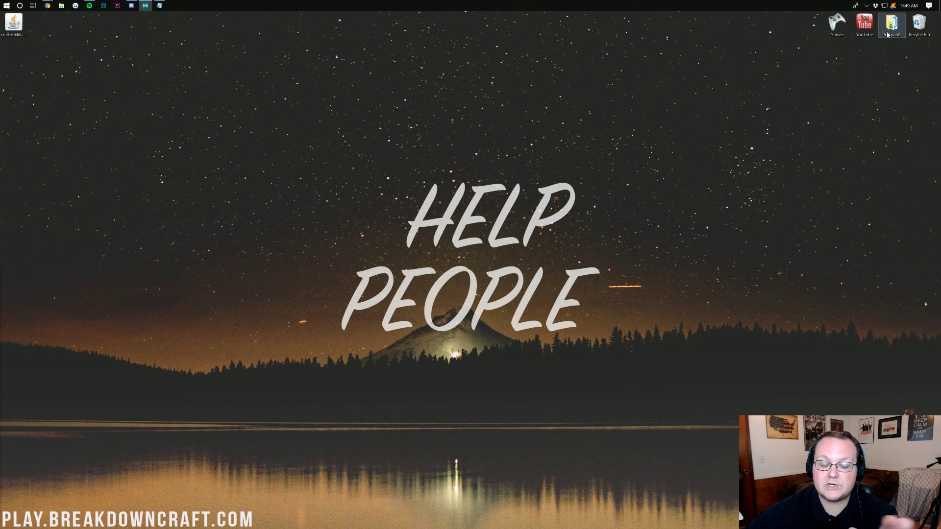
pyautogui.moveTo(427, 210); pyautogui.dragTo(85, 154)
pyautogui.moveTo(13, 22); pyautogui.dragTo(487, 102)
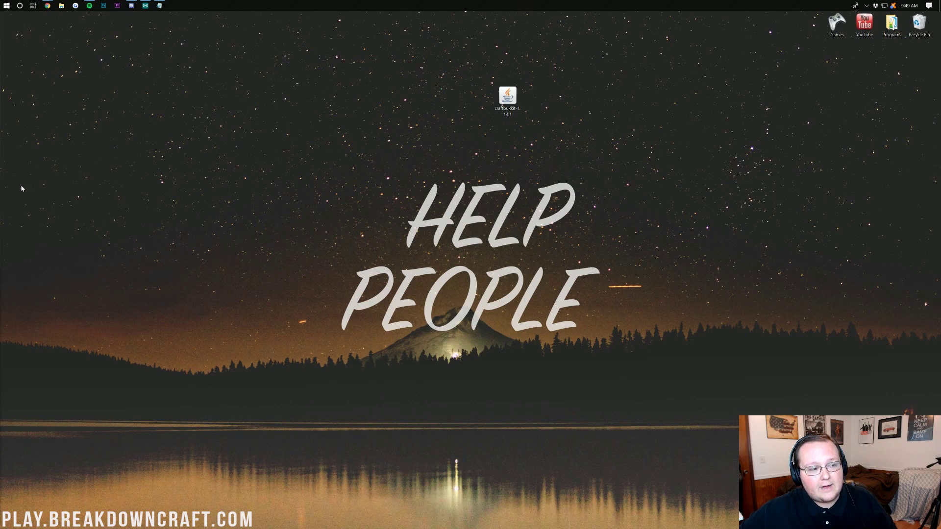
# Step: Search Windows for "download", look in the Downloads folder, reposition the desktop jar beside it and close the folder
pyautogui.click(3, 4)
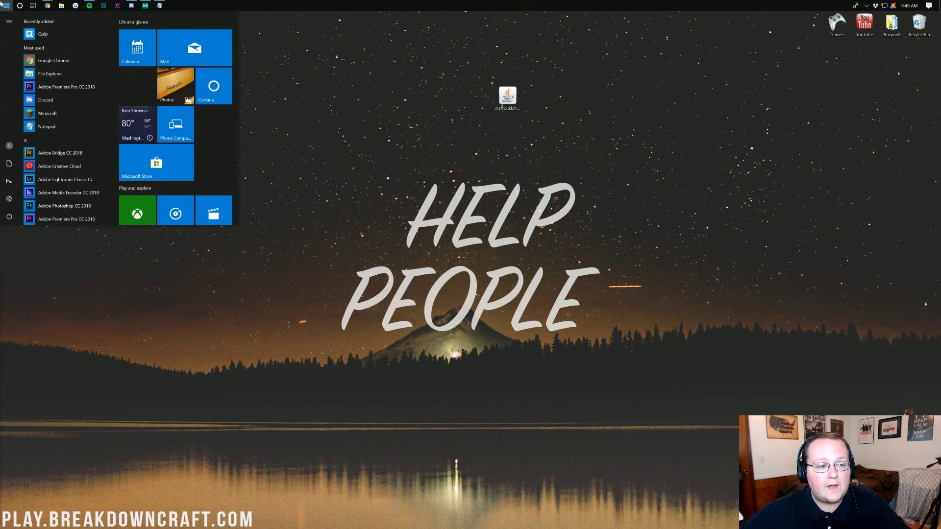
pyautogui.write('download')
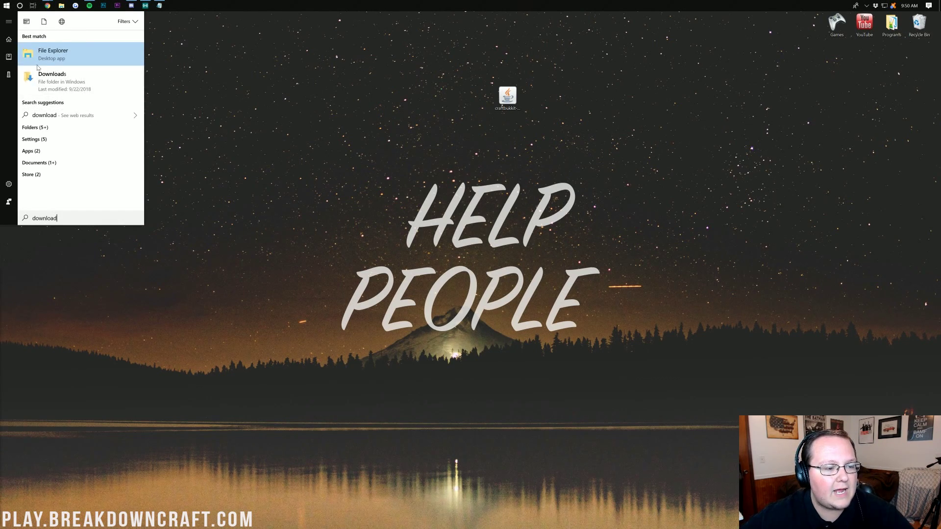
pyautogui.click(54, 79)
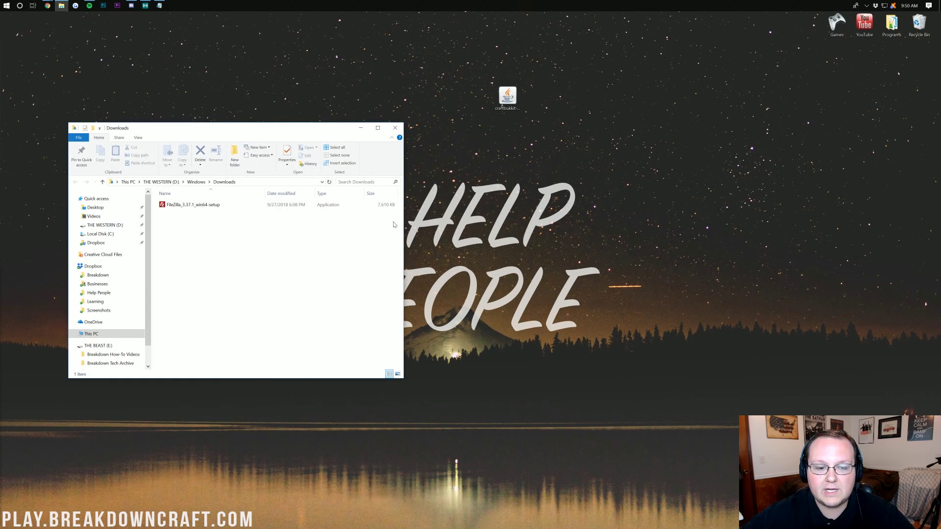
pyautogui.moveTo(506, 97); pyautogui.dragTo(455, 123)
pyautogui.click(394, 128)
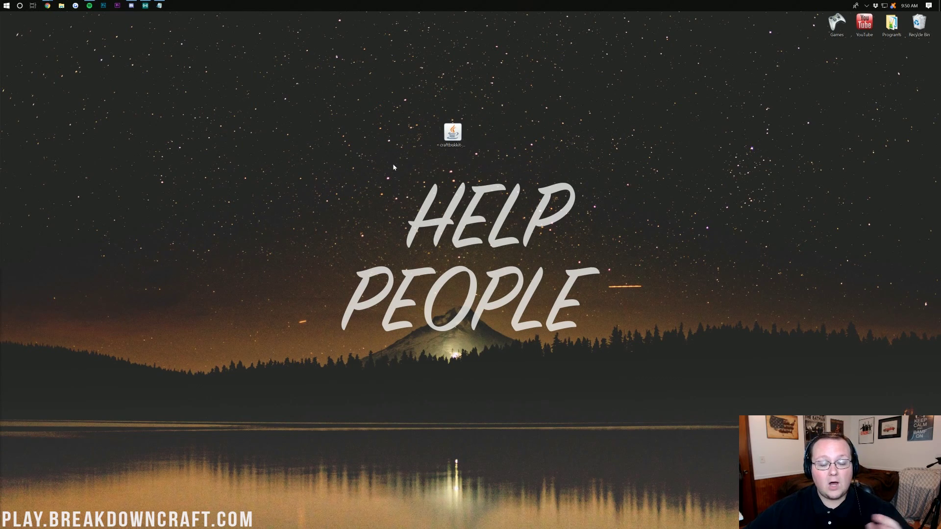
# Step: Create a new desktop folder named "Bukkit Server"
pyautogui.rightClick(368, 137)
pyautogui.moveTo(395, 208)
pyautogui.click(478, 210)
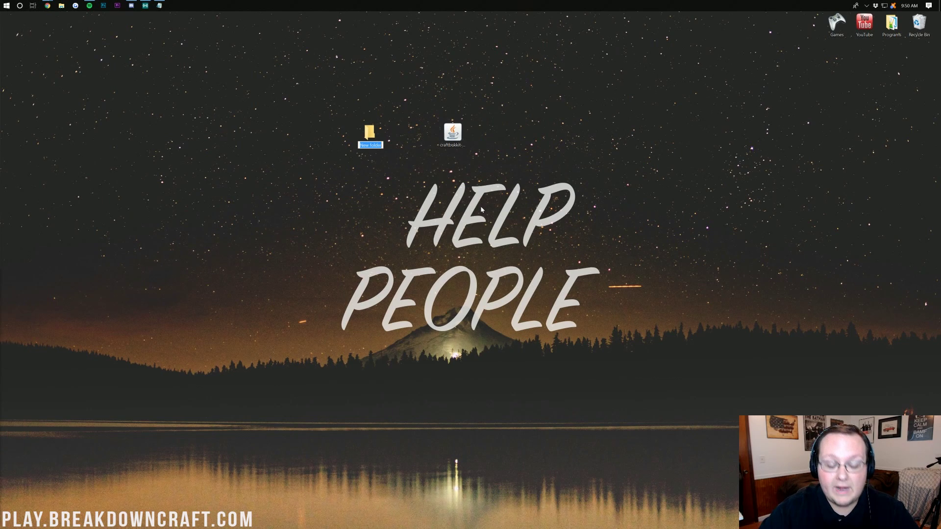
pyautogui.write('Bukkit Serv')
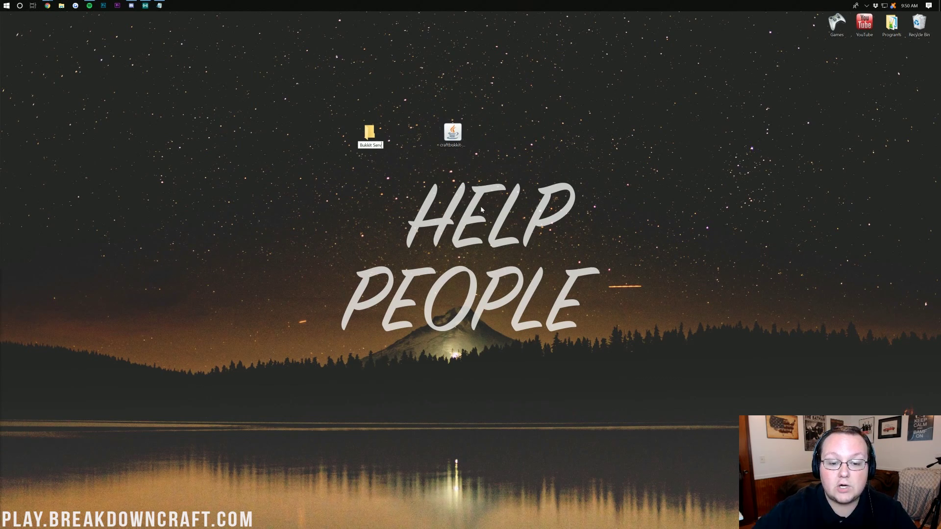
pyautogui.write('er')
pyautogui.press('Return')
# Step: Move the craftbukkit-1.13.1 jar into the Bukkit Server folder and open the folder
pyautogui.click(453, 135)
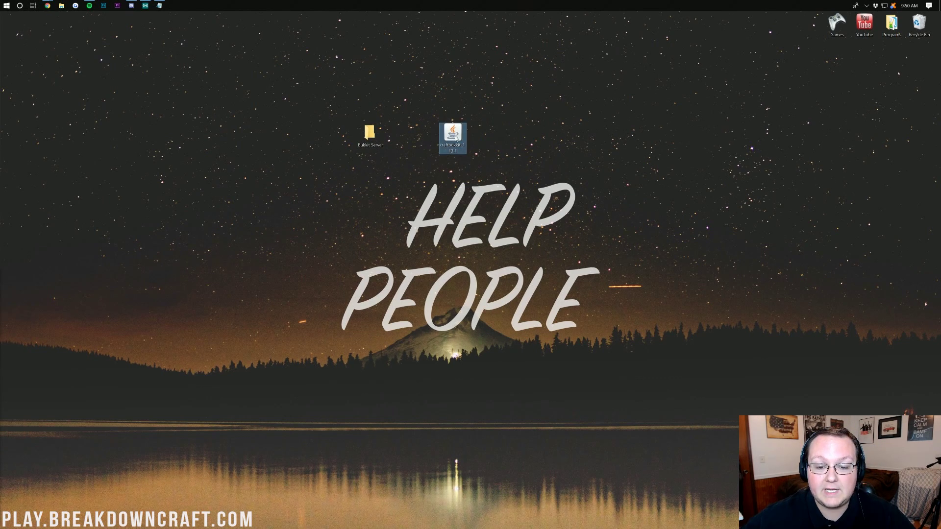
pyautogui.moveTo(455, 137); pyautogui.dragTo(367, 138)
pyautogui.doubleClick(370, 135)
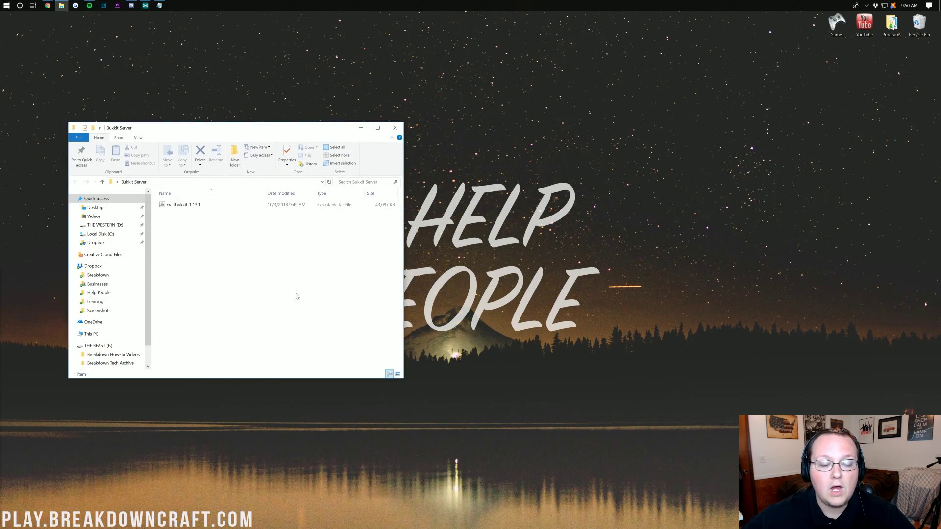
# Step: Create a text document in the Bukkit Server folder, keeping its default name
pyautogui.moveTo(223, 132); pyautogui.dragTo(420, 92)
pyautogui.rightClick(401, 231)
pyautogui.moveTo(437, 318)
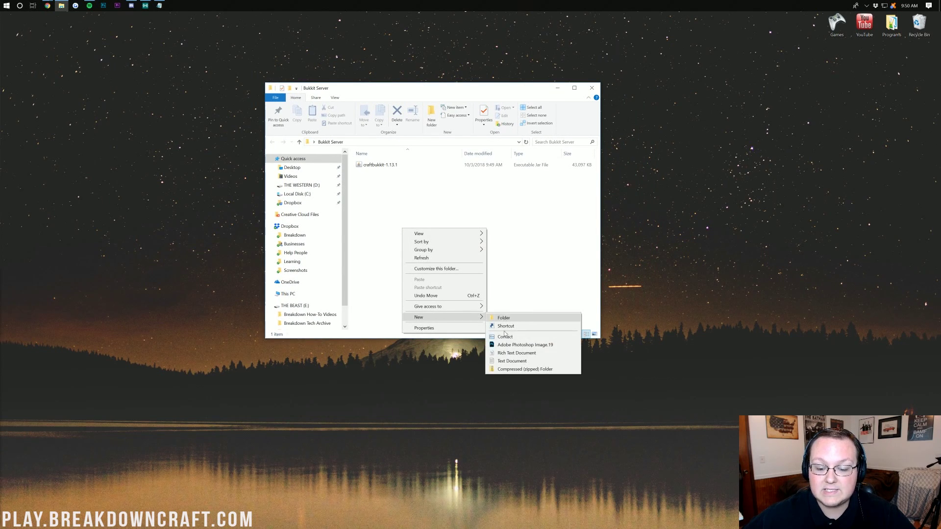
pyautogui.click(512, 361)
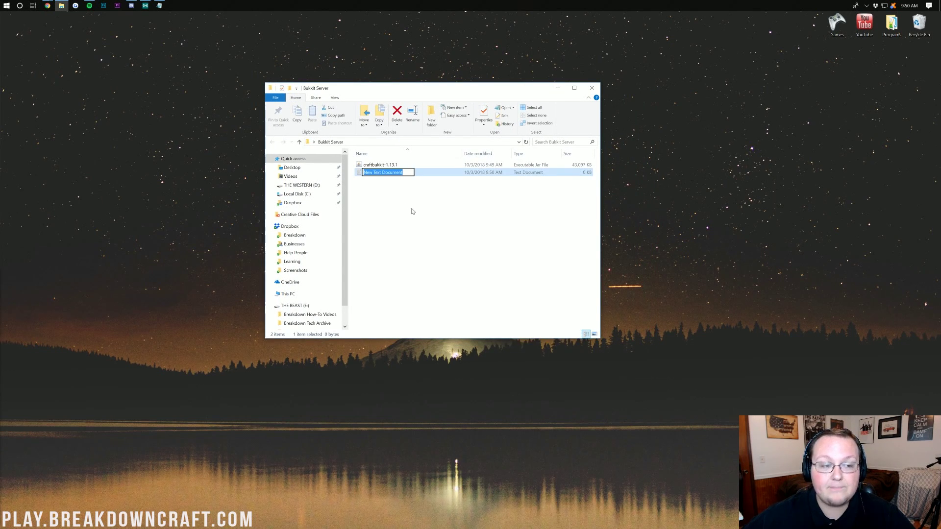
pyautogui.click(390, 184)
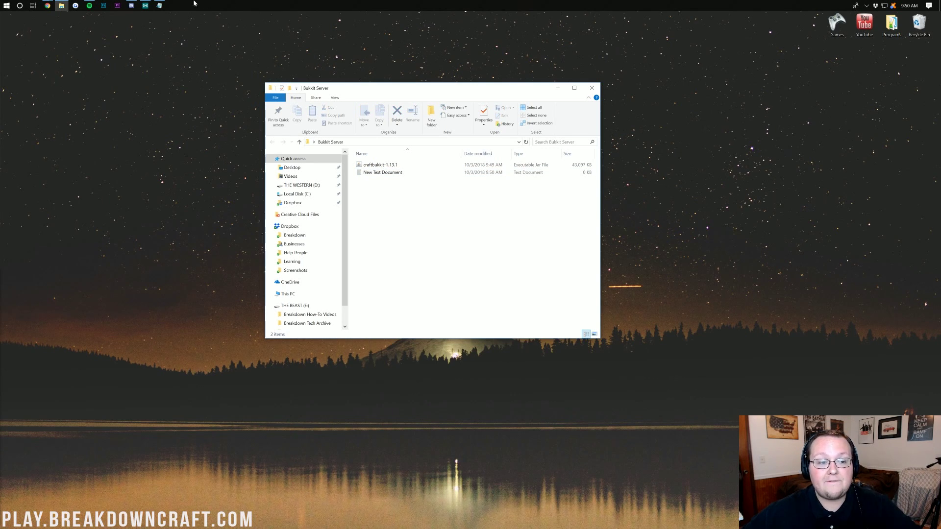
# Step: Switch to Notepad and change the startup command's -Xmx memory value, trying 4G before settling on 2G
pyautogui.click(161, 5)
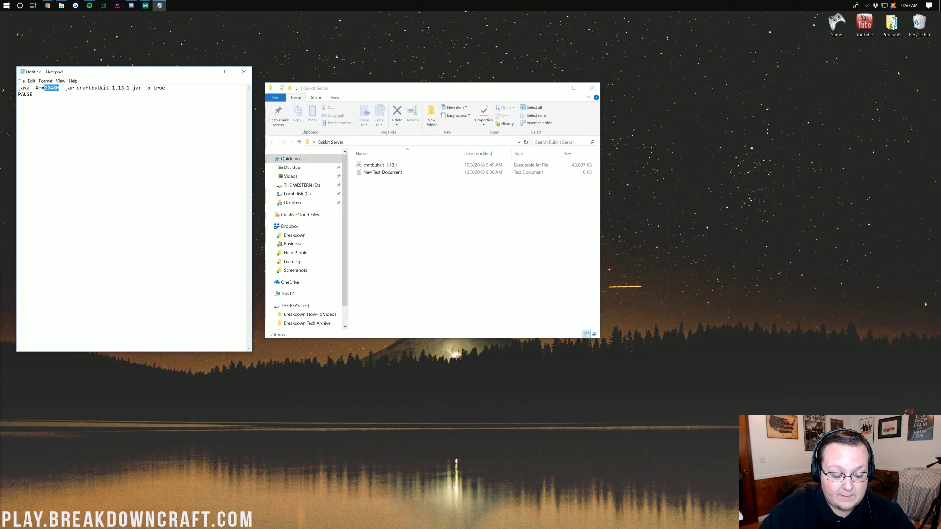
pyautogui.write('4')
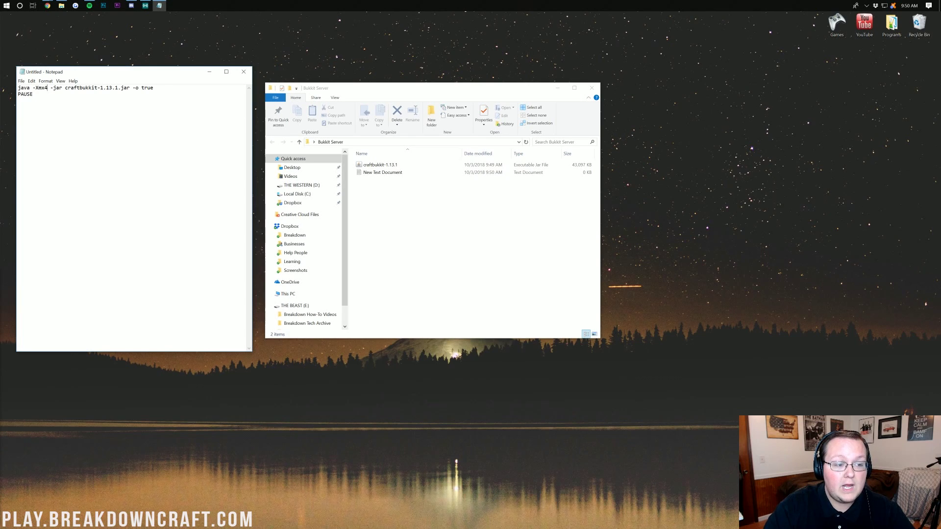
pyautogui.write('G')
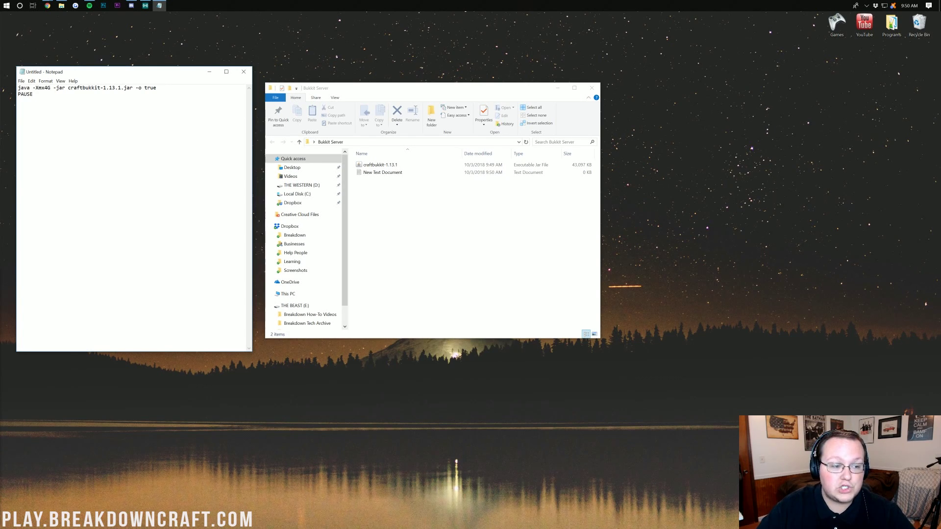
pyautogui.write('2G')
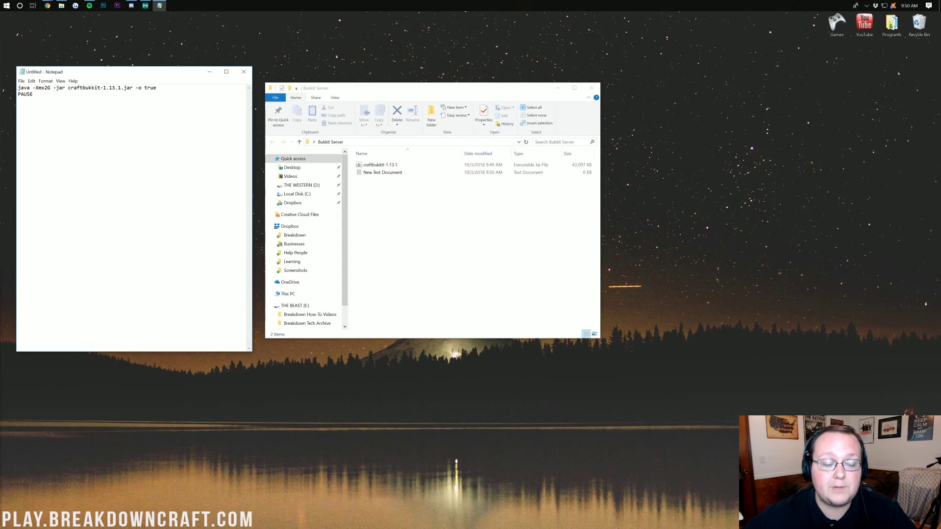
# Step: Copy the complete startup script from the untitled note into New Text Document in the Bukkit Server folder
pyautogui.hotkey('ctrl', 'a')
pyautogui.hotkey('ctrl', 'c')
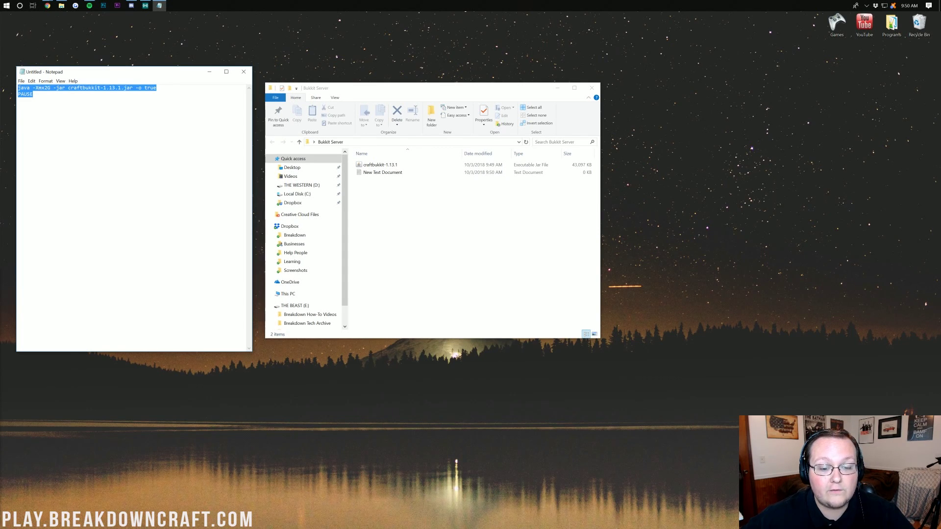
pyautogui.click(421, 223)
pyautogui.click(378, 173)
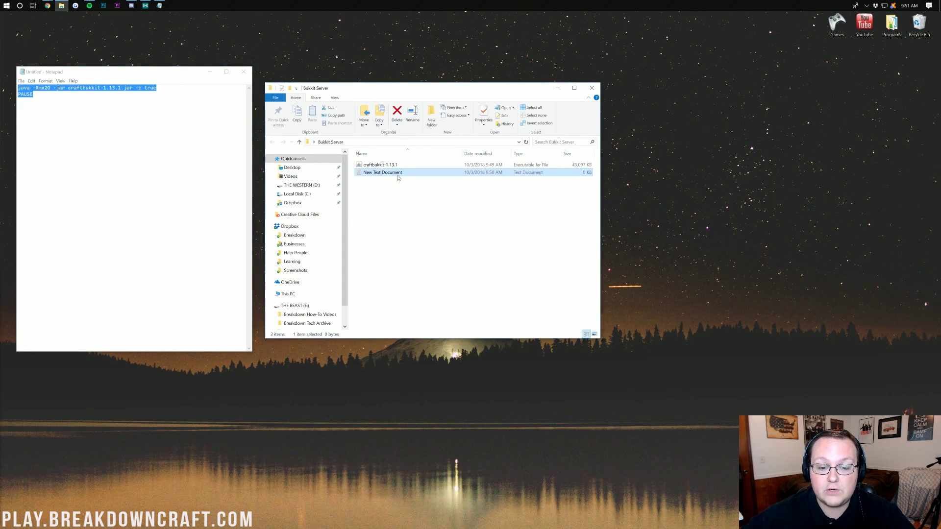
pyautogui.hotkey('ctrl', 'v')
pyautogui.moveTo(151, 164); pyautogui.dragTo(437, 79)
# Step: Save the startup script as run.bat in the Bukkit Server folder with the All Files type, and close it
pyautogui.click(340, 85)
pyautogui.click(360, 116)
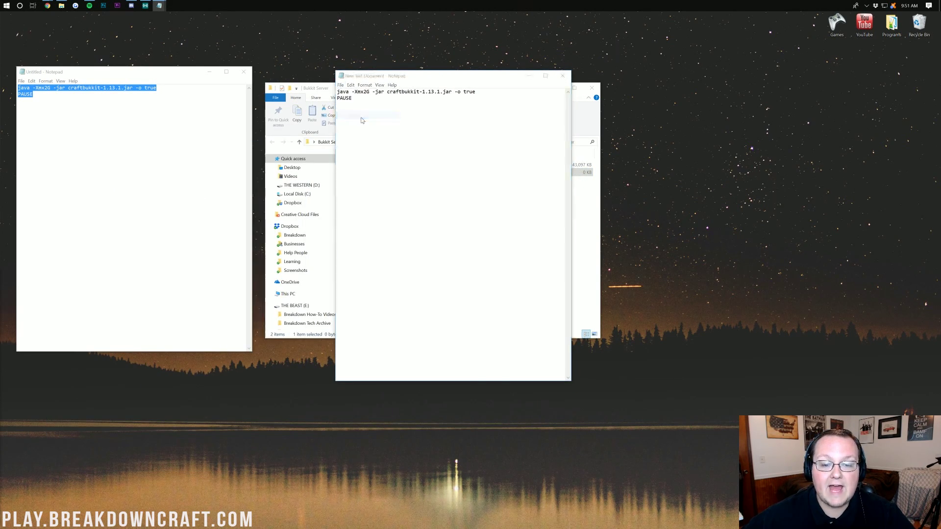
pyautogui.write('ru')
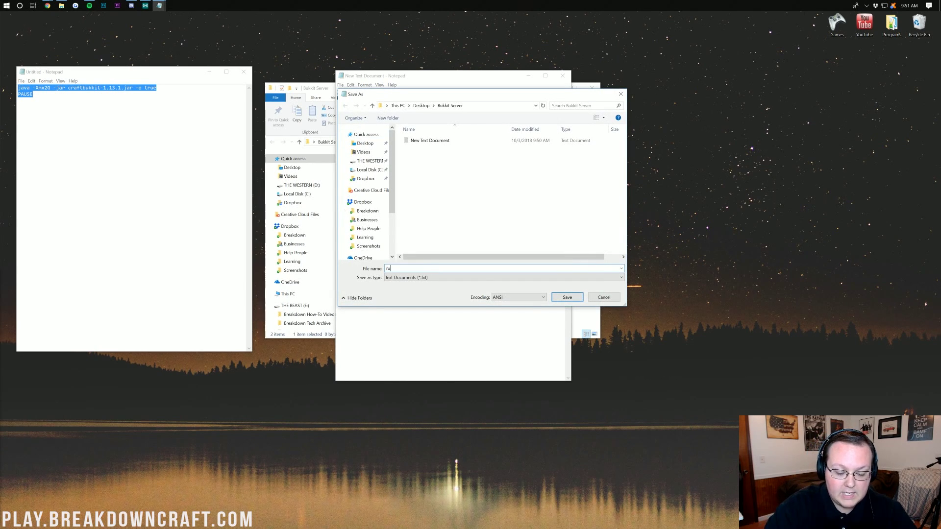
pyautogui.write('n.bat')
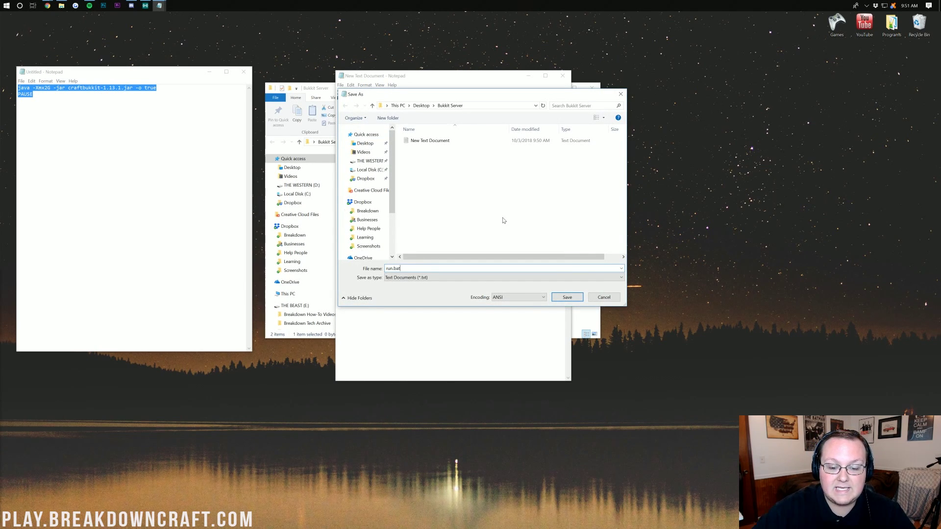
pyautogui.click(414, 278)
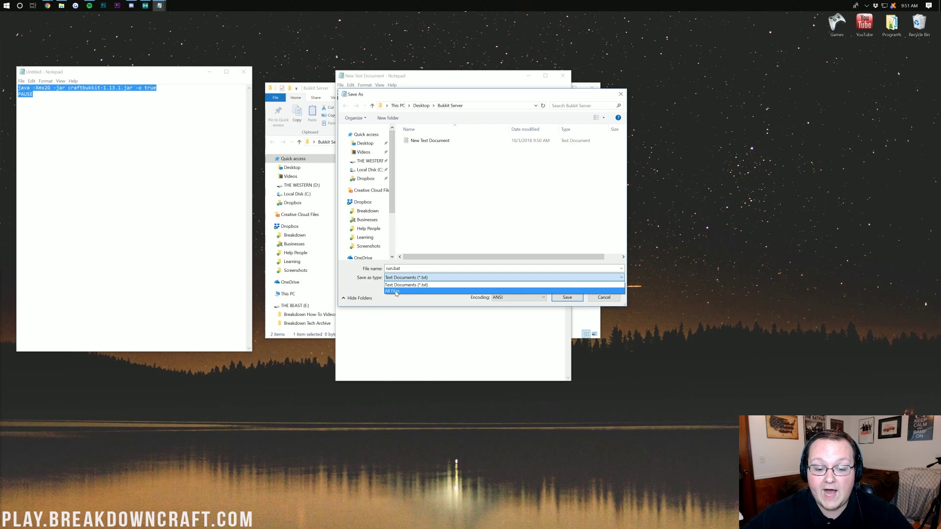
pyautogui.click(366, 282)
pyautogui.click(418, 278)
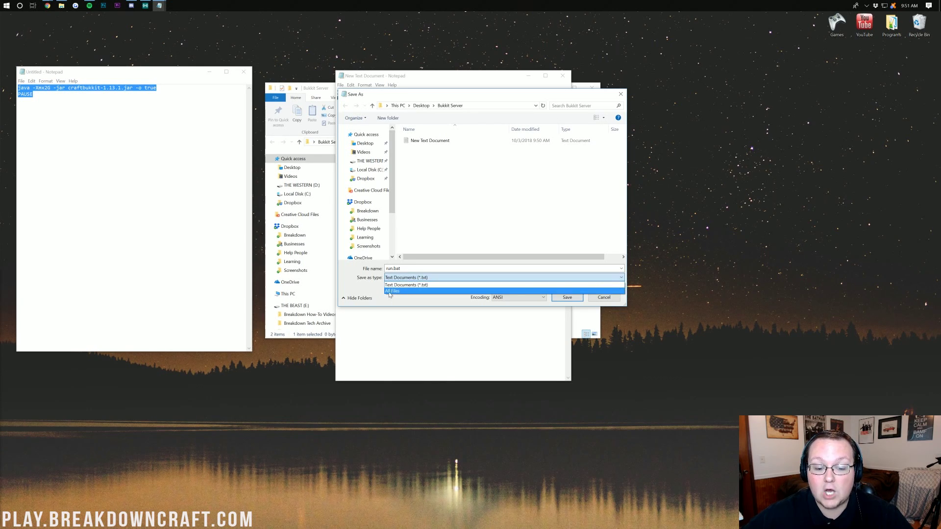
pyautogui.click(391, 292)
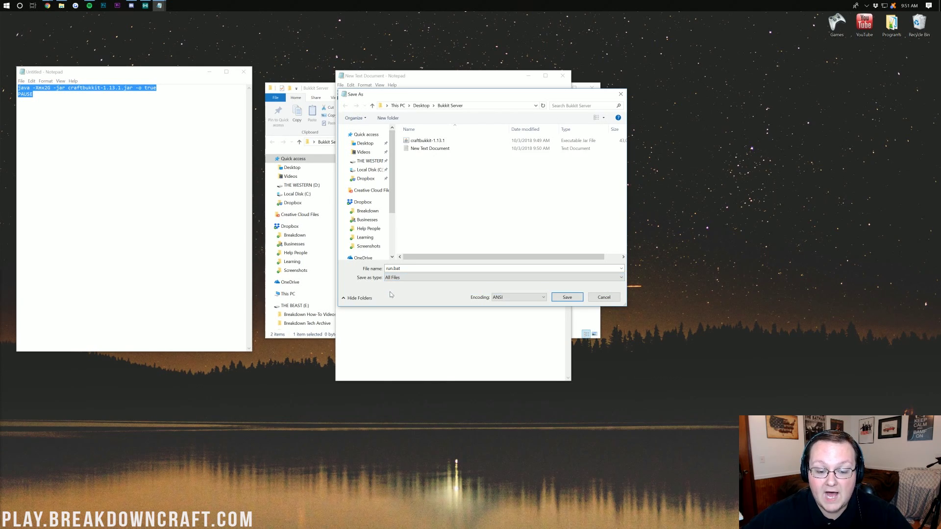
pyautogui.click(566, 297)
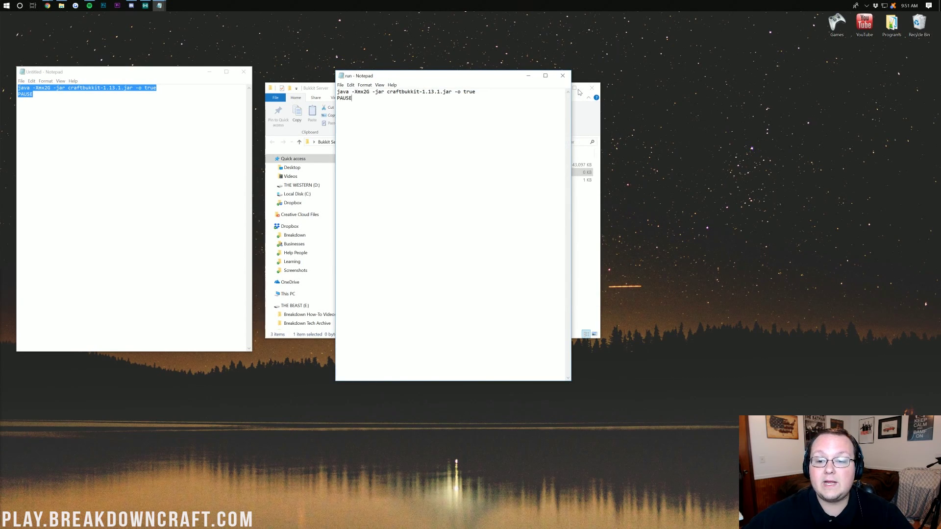
pyautogui.click(562, 76)
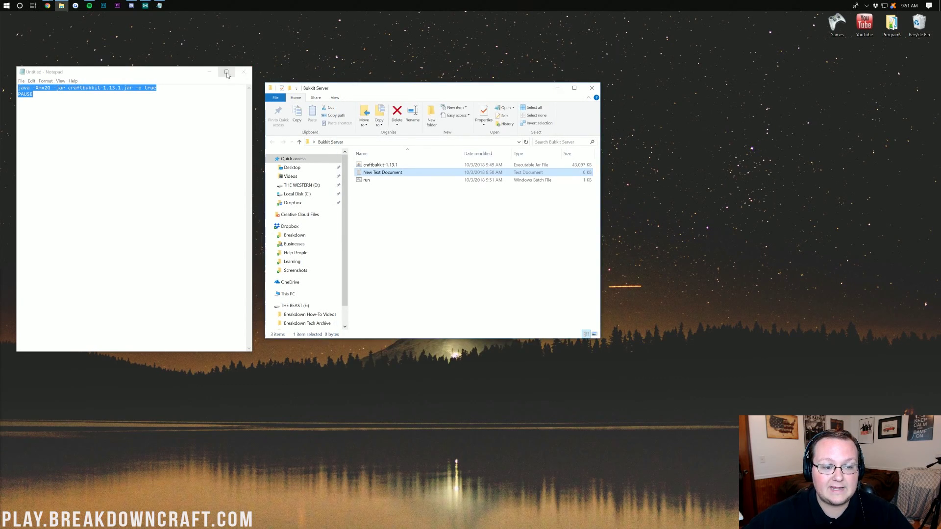
# Step: Minimize the untitled note and delete New Text Document from the Bukkit Server folder
pyautogui.click(212, 72)
pyautogui.click(421, 204)
pyautogui.click(377, 174)
pyautogui.rightClick(364, 172)
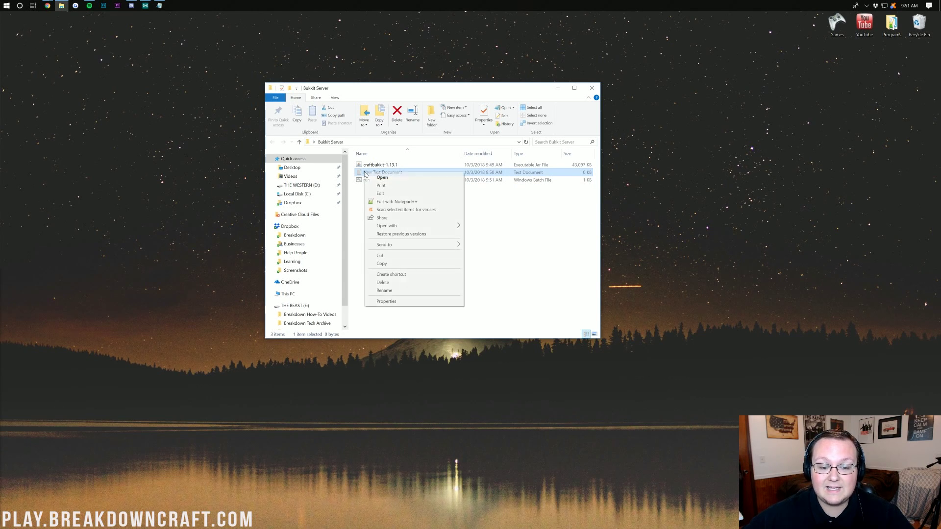
pyautogui.click(404, 282)
pyautogui.click(492, 294)
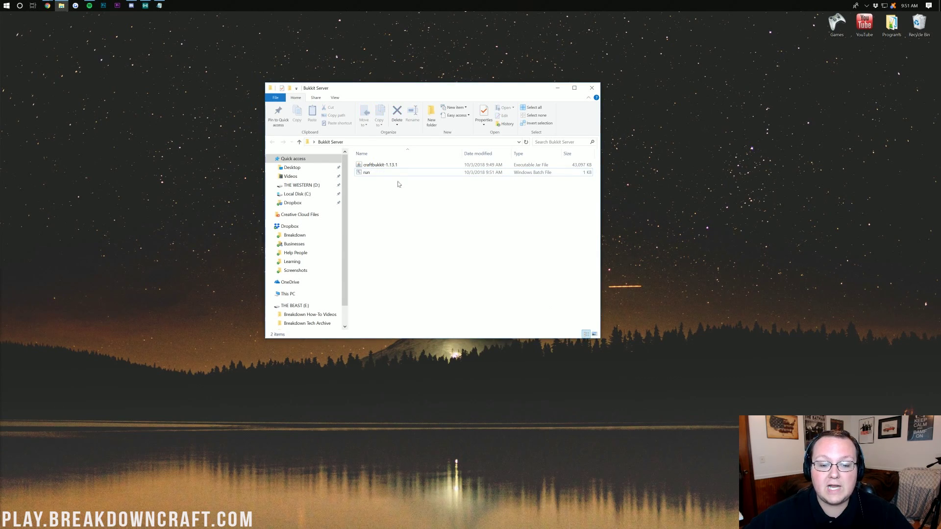
# Step: Run the run batch file to generate the server's initial files, and dismiss its finished console
pyautogui.doubleClick(368, 173)
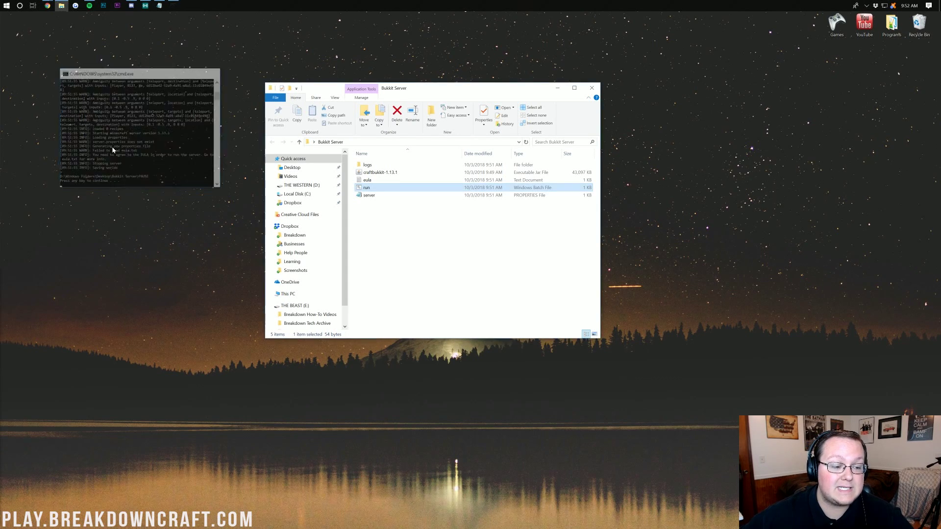
pyautogui.press('Return')
pyautogui.click(476, 216)
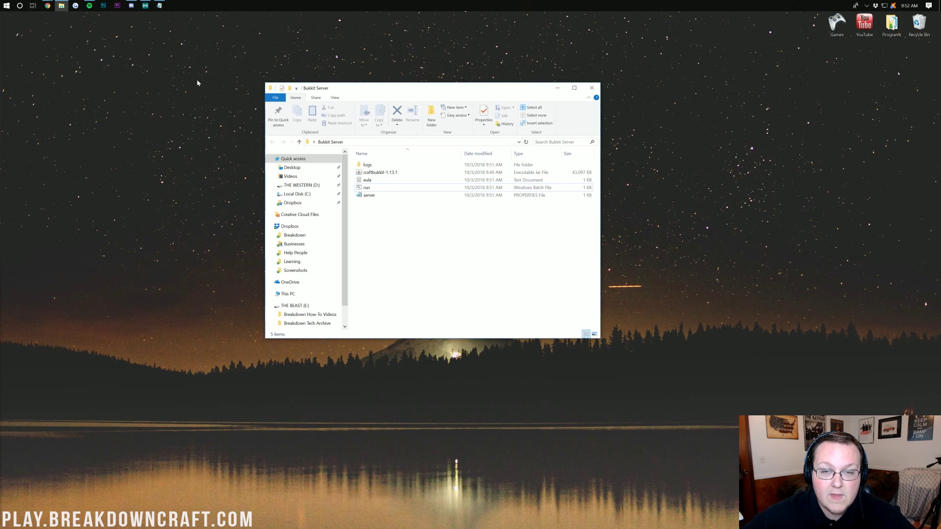
# Step: Switch to Chrome and review the article on downloading and installing the Java SE Development Kit
pyautogui.click(48, 5)
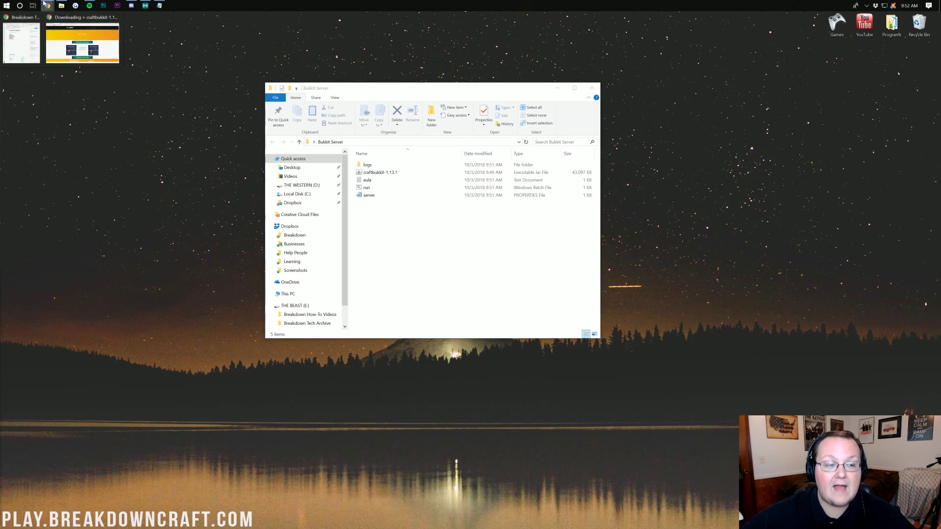
pyautogui.click(90, 43)
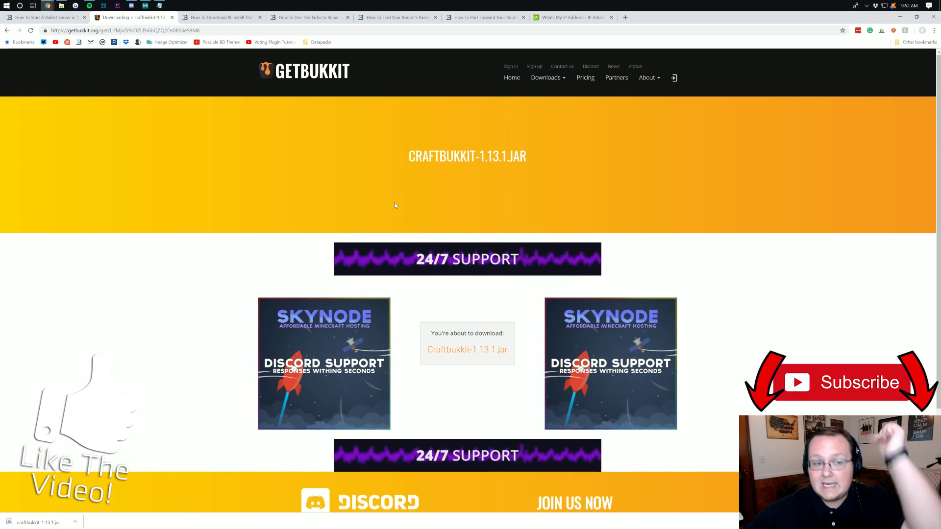
pyautogui.click(221, 18)
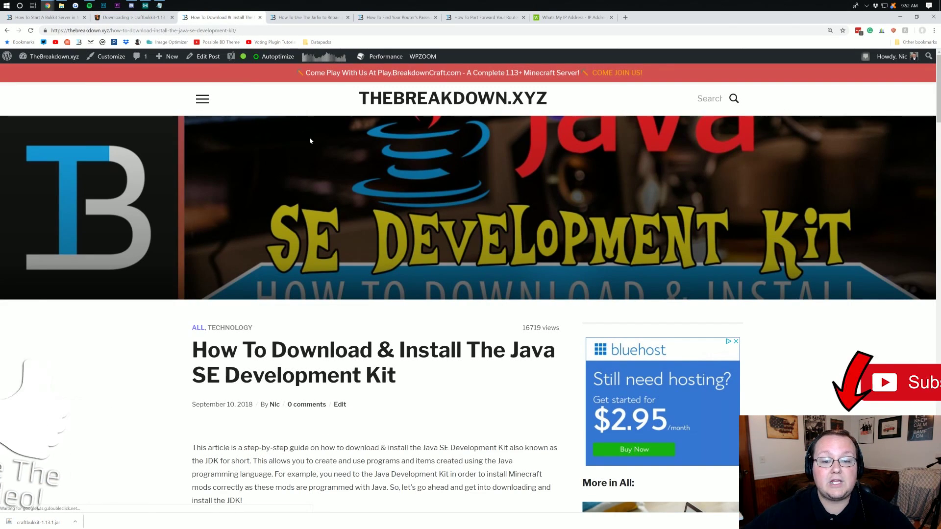
pyautogui.scroll(-3, 378, 175)
pyautogui.scroll(-2, 395, 228)
pyautogui.scroll(2, 343, 196)
pyautogui.scroll(-3, 276, 153)
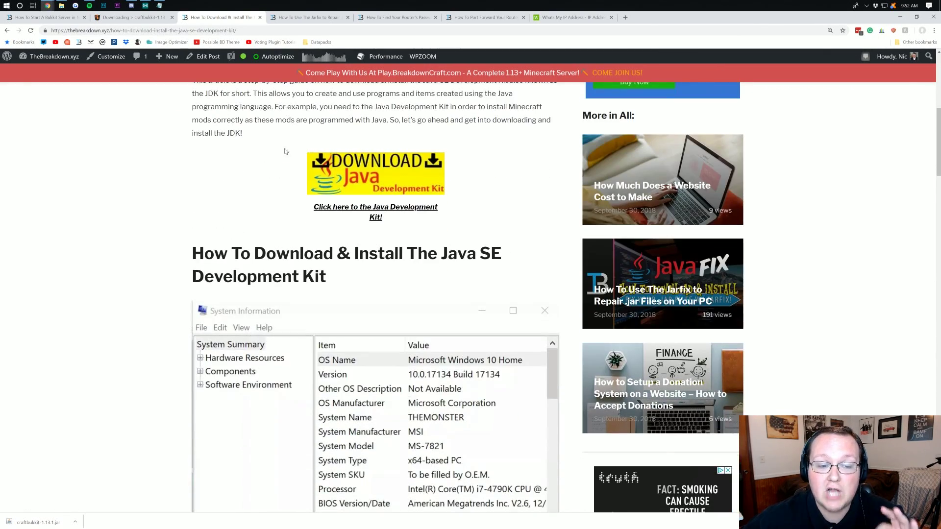
pyautogui.scroll(-2, 258, 157)
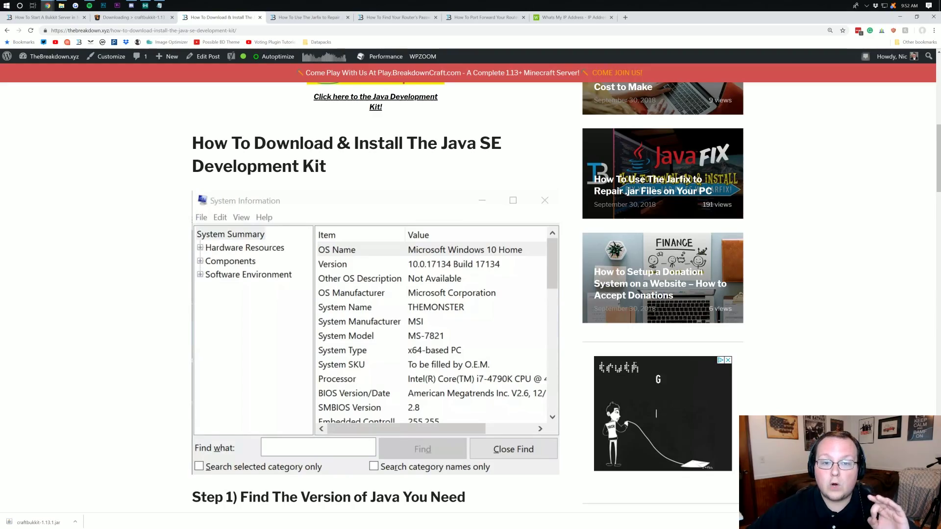
pyautogui.scroll(-4, 264, 141)
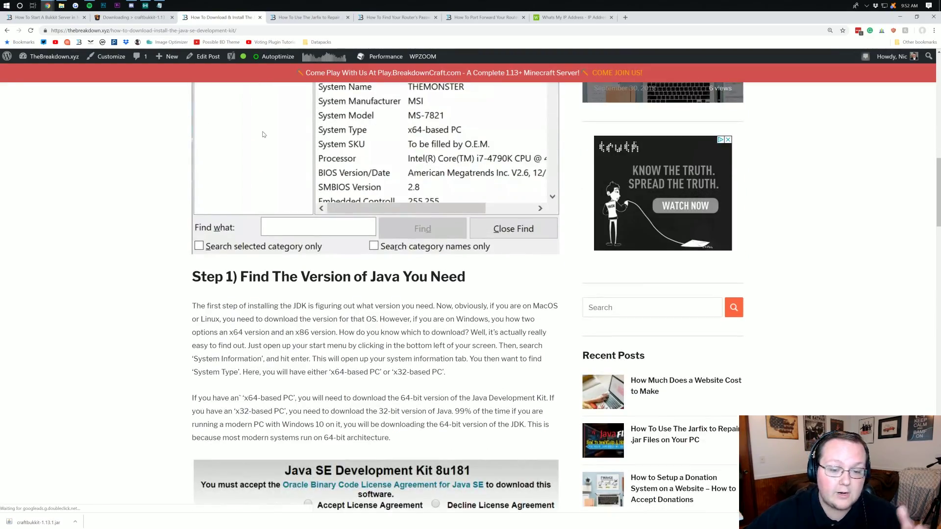
pyautogui.scroll(-5, 264, 141)
pyautogui.scroll(7, 255, 141)
pyautogui.scroll(-4, 245, 141)
pyautogui.scroll(-14, 292, 116)
pyautogui.scroll(18, 321, 155)
pyautogui.scroll(4, 313, 178)
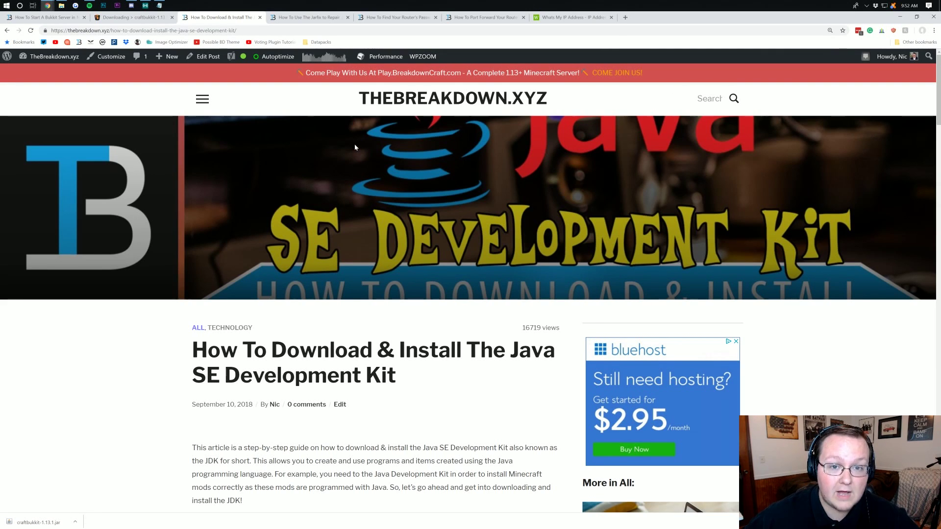
# Step: Review the article on using Jarfix to repair .jar files, including its download and run instructions
pyautogui.click(299, 18)
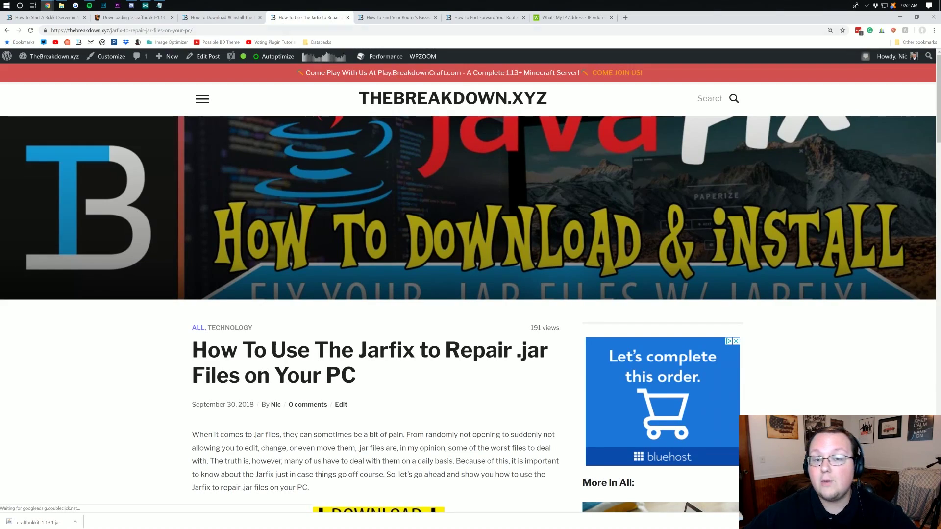
pyautogui.moveTo(273, 58)
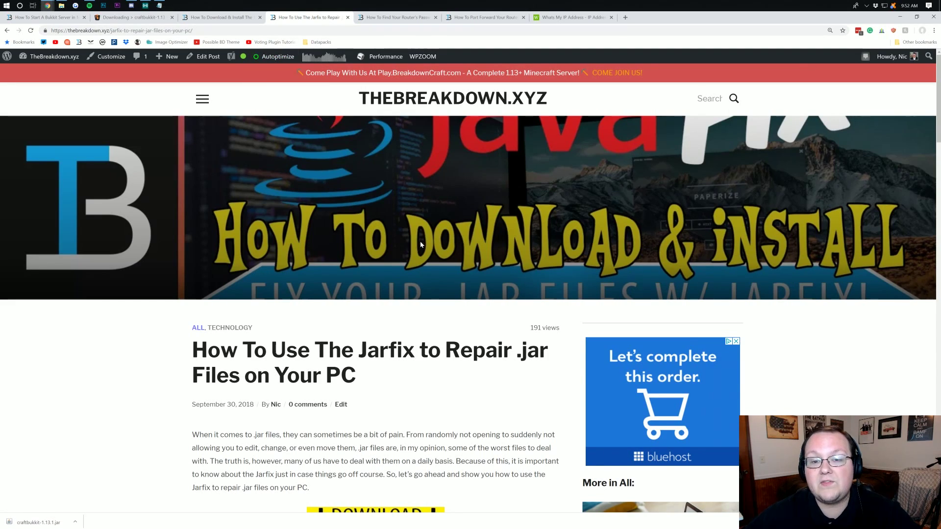
pyautogui.scroll(-1, 454, 242)
pyautogui.scroll(-5, 454, 242)
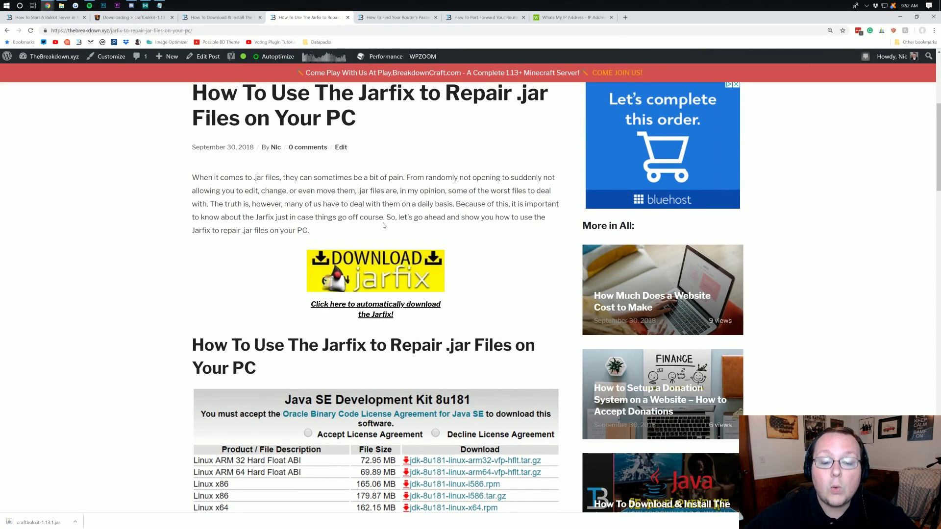
pyautogui.scroll(1, 385, 222)
pyautogui.scroll(-2, 294, 210)
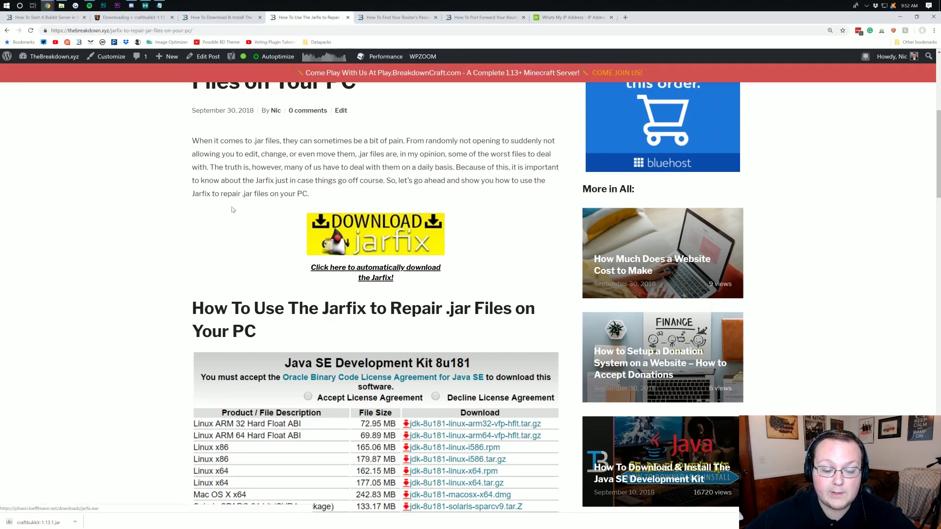
pyautogui.scroll(-13, 220, 204)
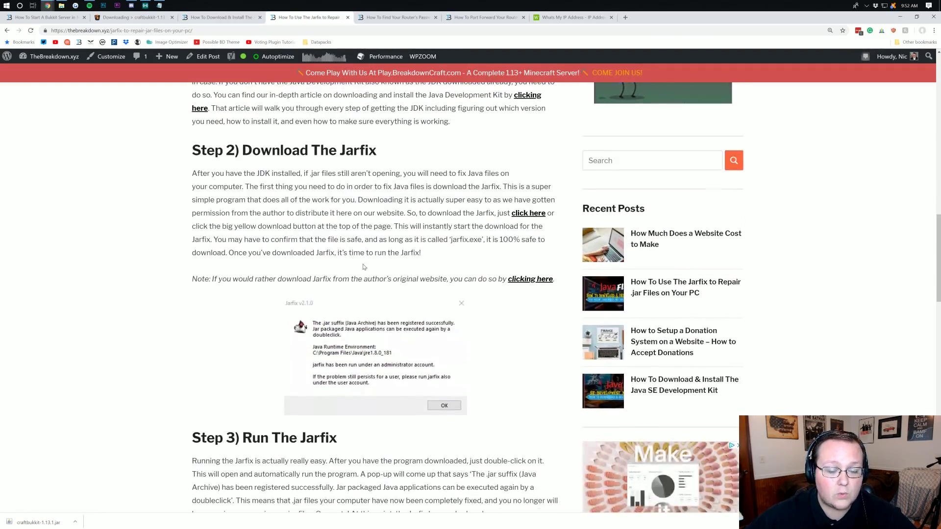
pyautogui.scroll(20, 364, 267)
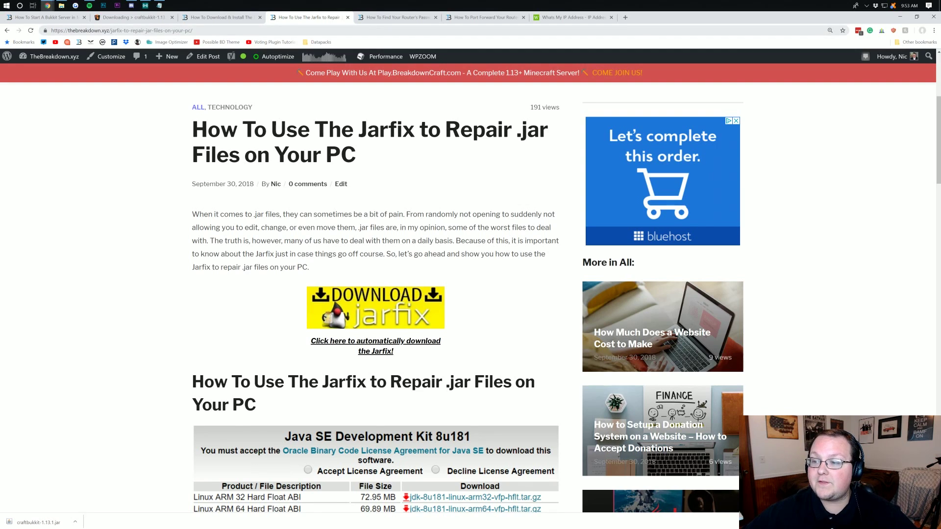
# Step: Return to the Bukkit Server folder, set eula=true in the eula text file, and save it
pyautogui.hotkey('alt', 'Tab')
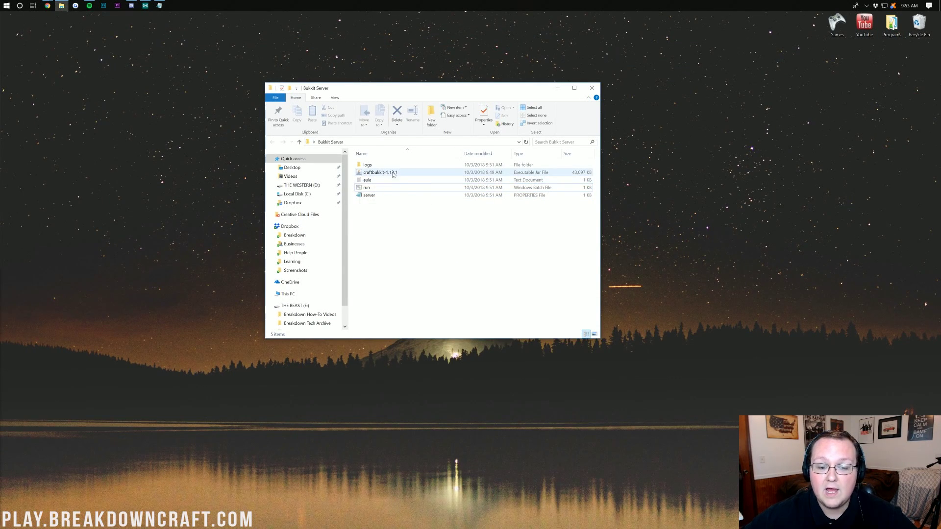
pyautogui.click(371, 191)
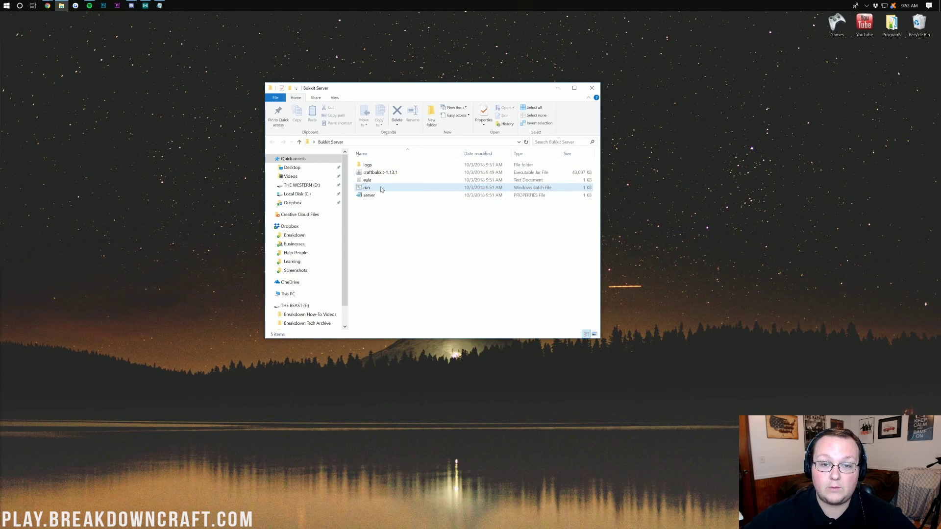
pyautogui.click(369, 182)
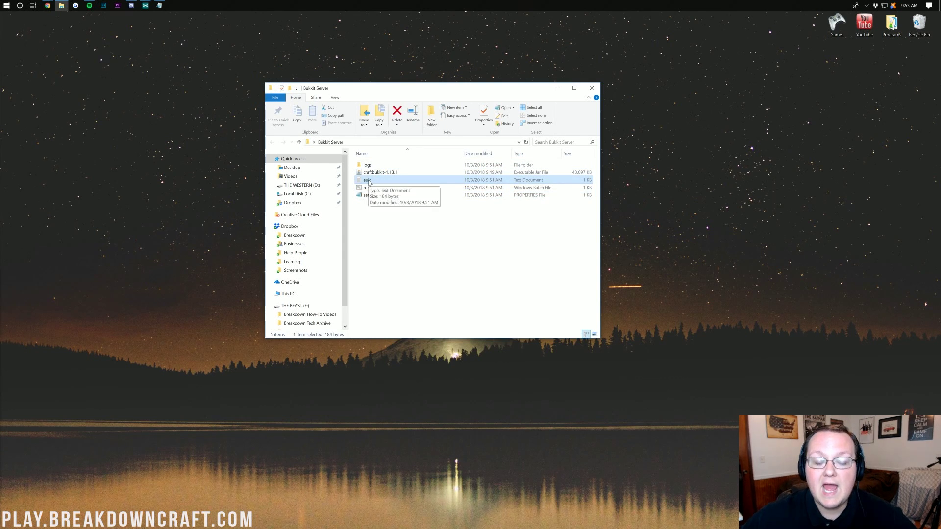
pyautogui.doubleClick(368, 181)
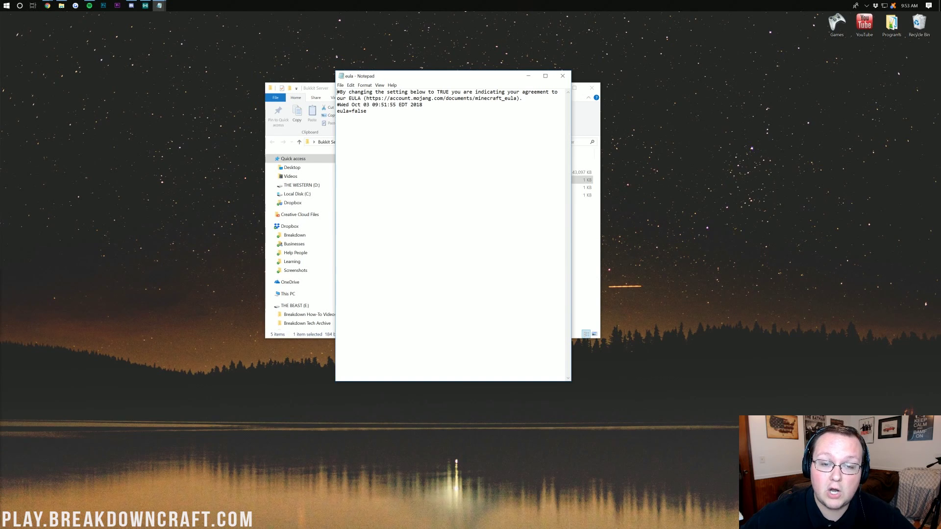
pyautogui.click(366, 112)
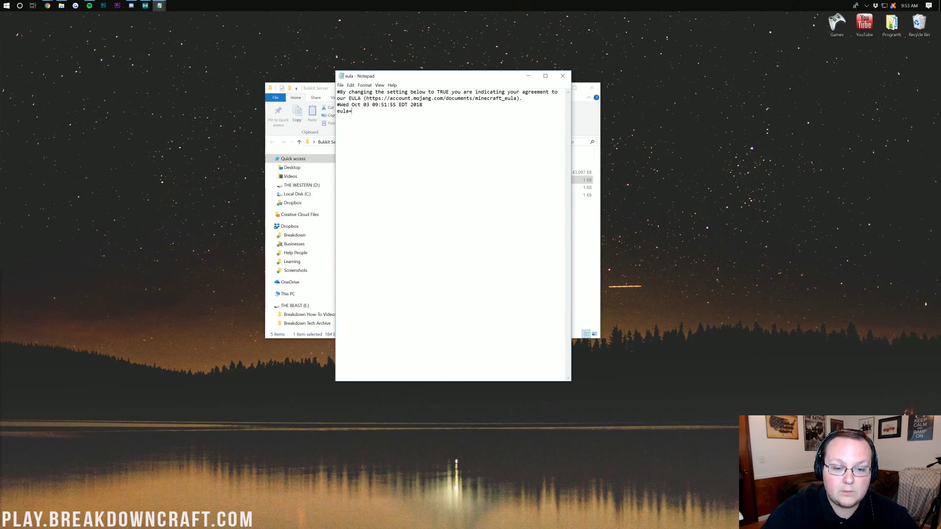
pyautogui.write('true')
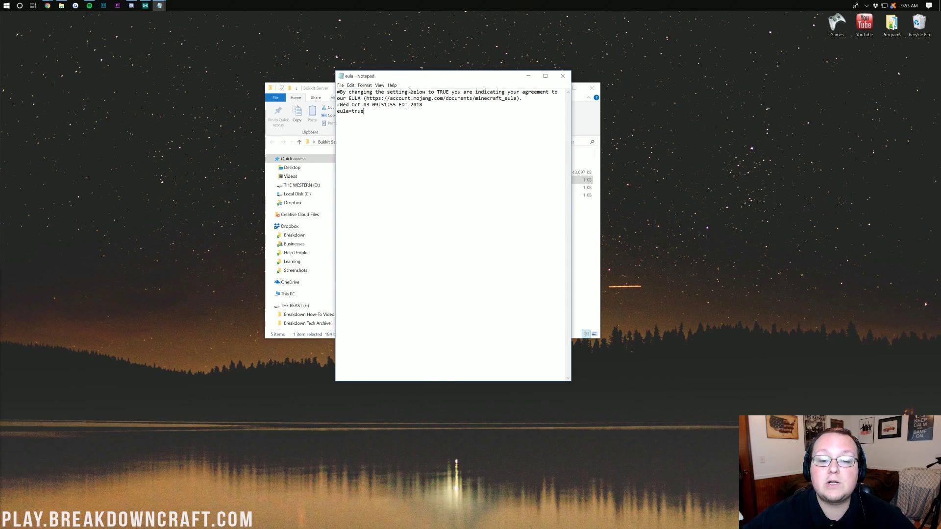
pyautogui.moveTo(365, 98); pyautogui.dragTo(517, 98)
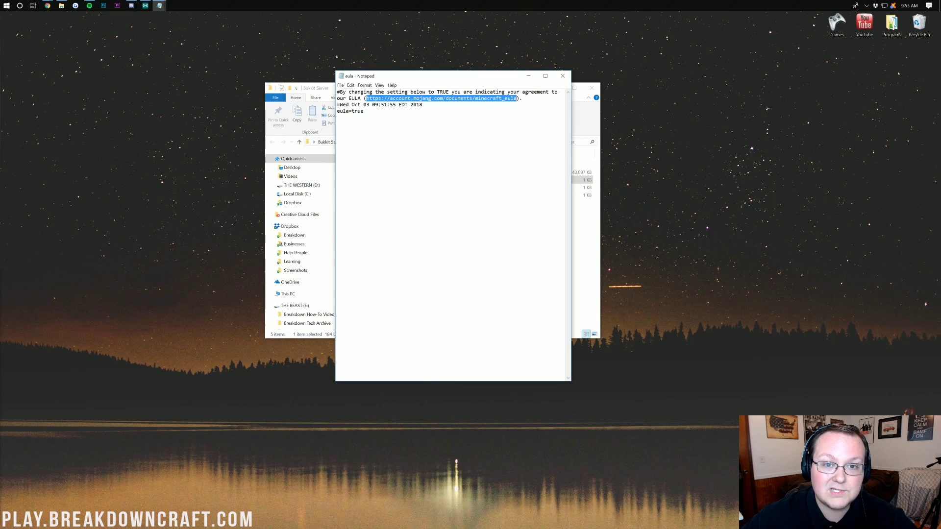
pyautogui.click(364, 111)
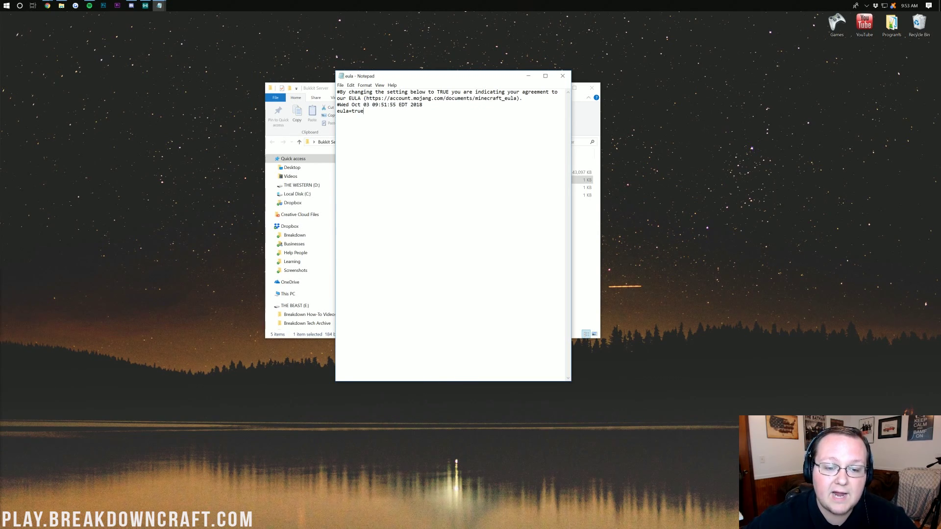
pyautogui.click(340, 86)
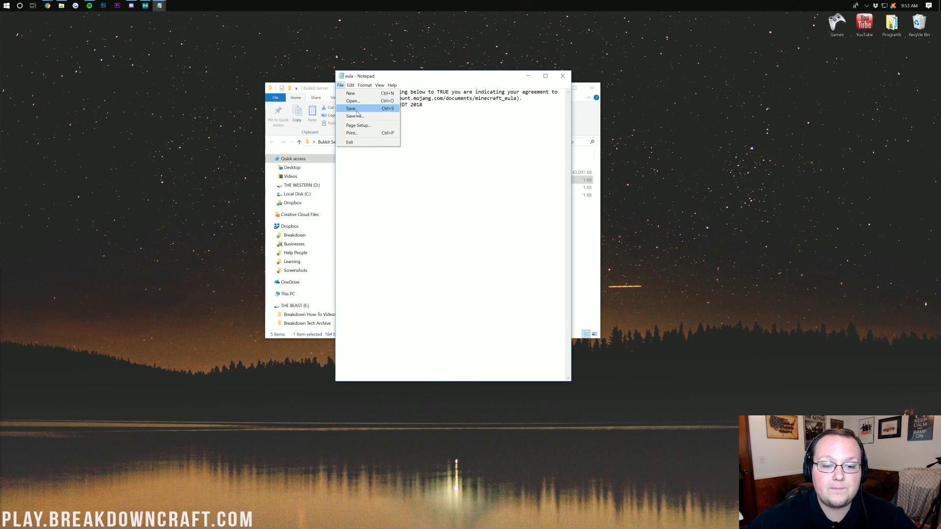
pyautogui.click(353, 108)
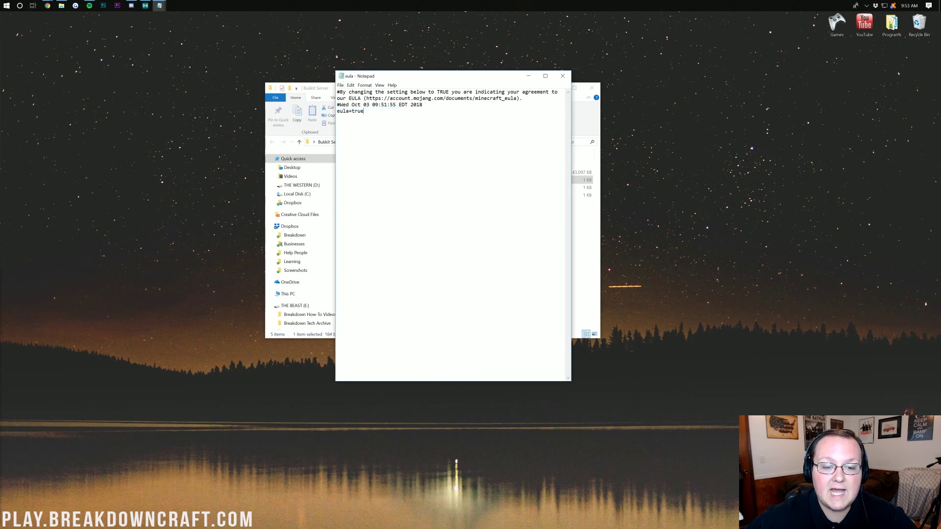
# Step: Close the eula text file and run the run batch file to start the Bukkit server
pyautogui.click(563, 76)
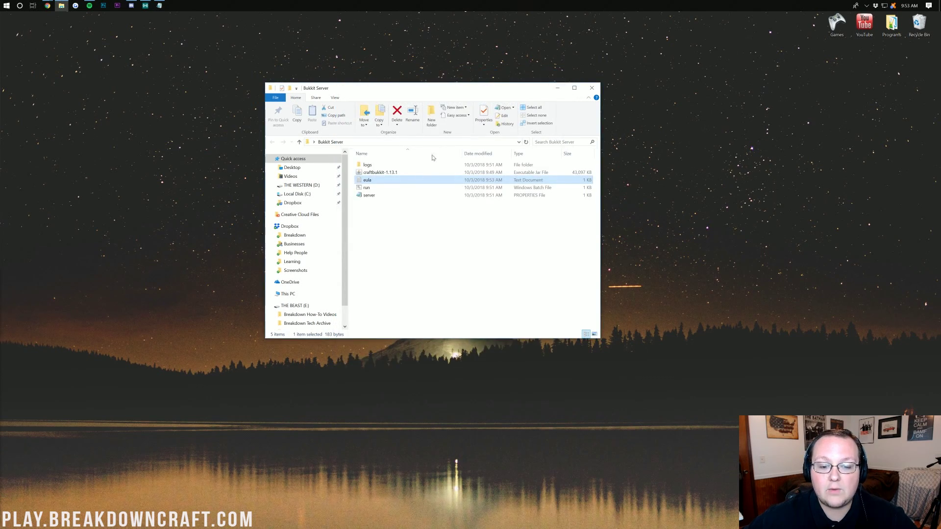
pyautogui.doubleClick(387, 189)
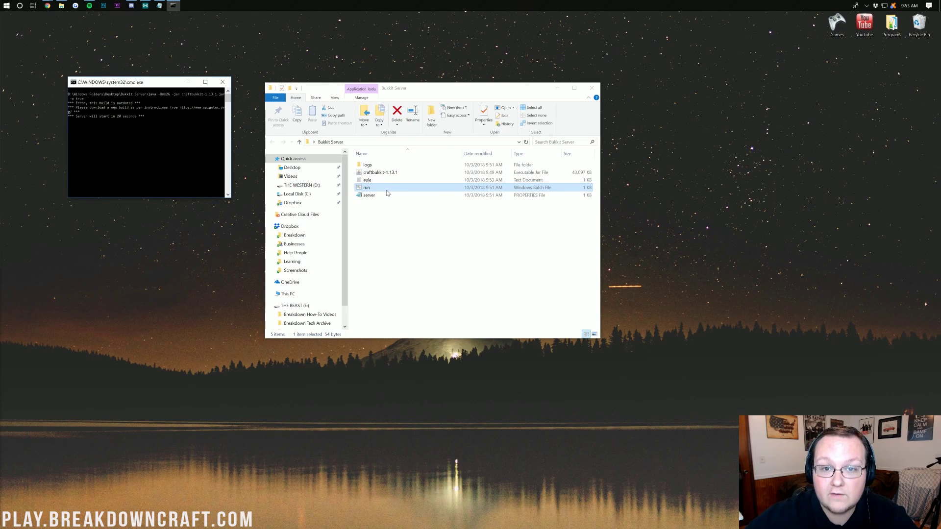
pyautogui.click(392, 223)
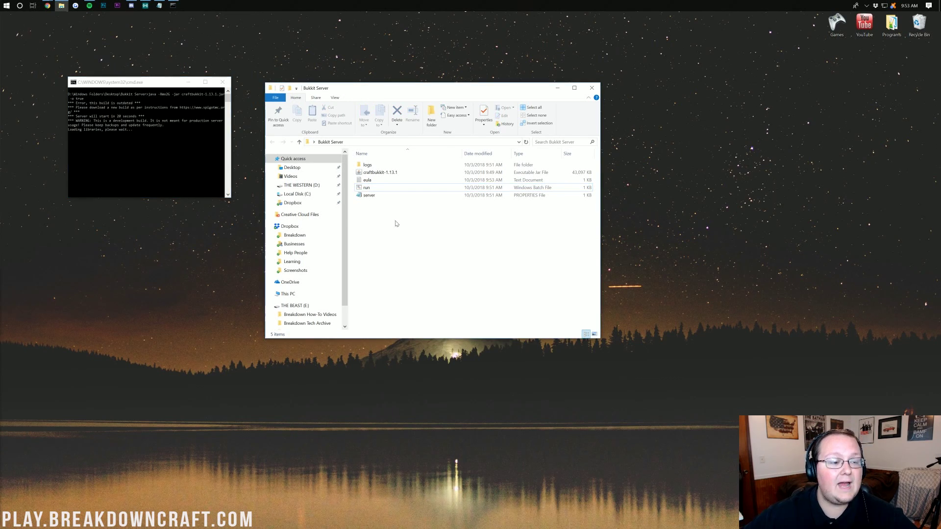
# Step: Stop the running server with the stop command in its console, and dismiss the finished console
pyautogui.click(143, 138)
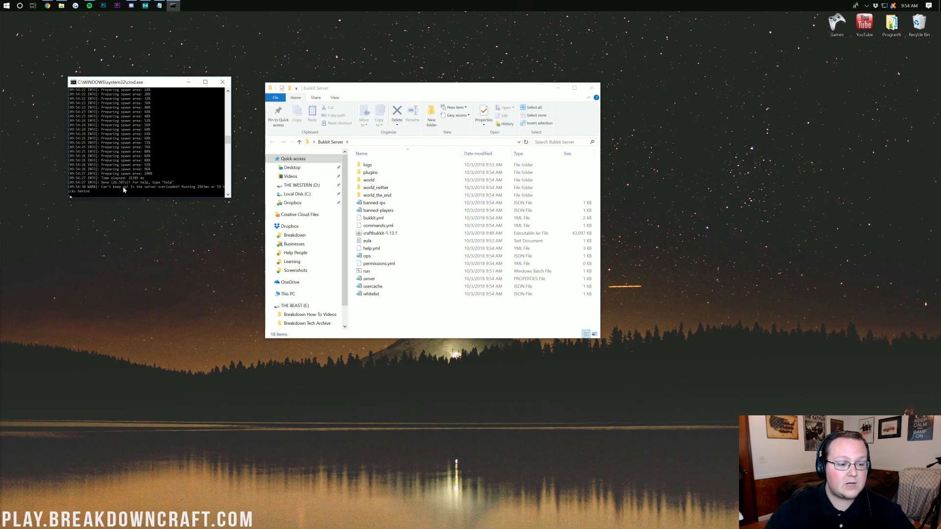
pyautogui.write('op')
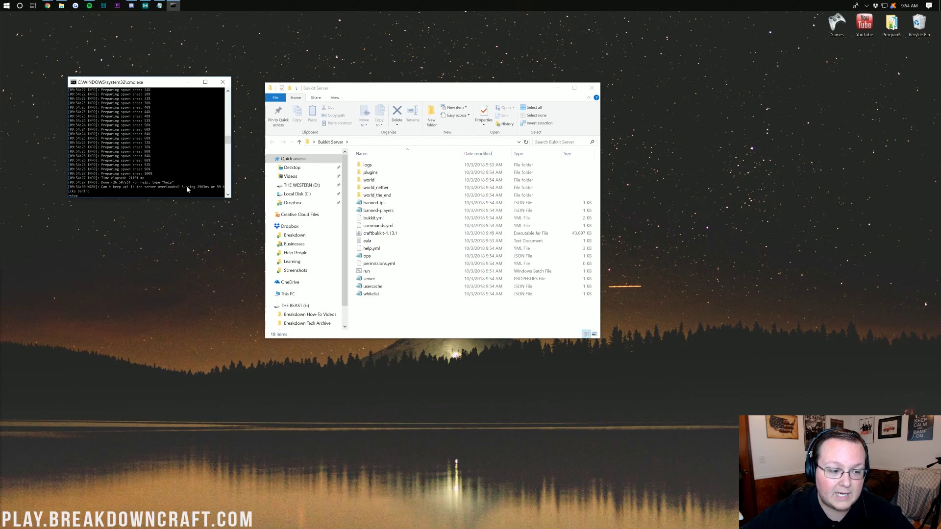
pyautogui.press('Return')
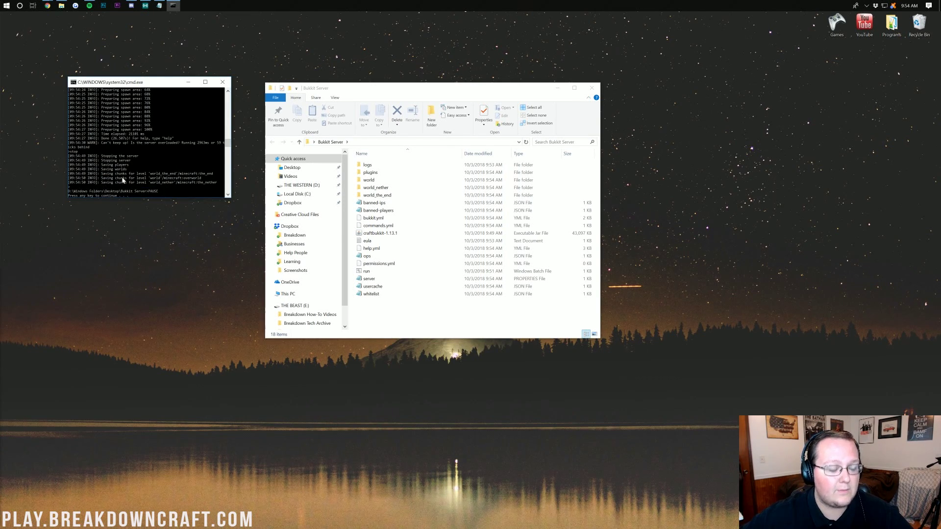
pyautogui.press('Return')
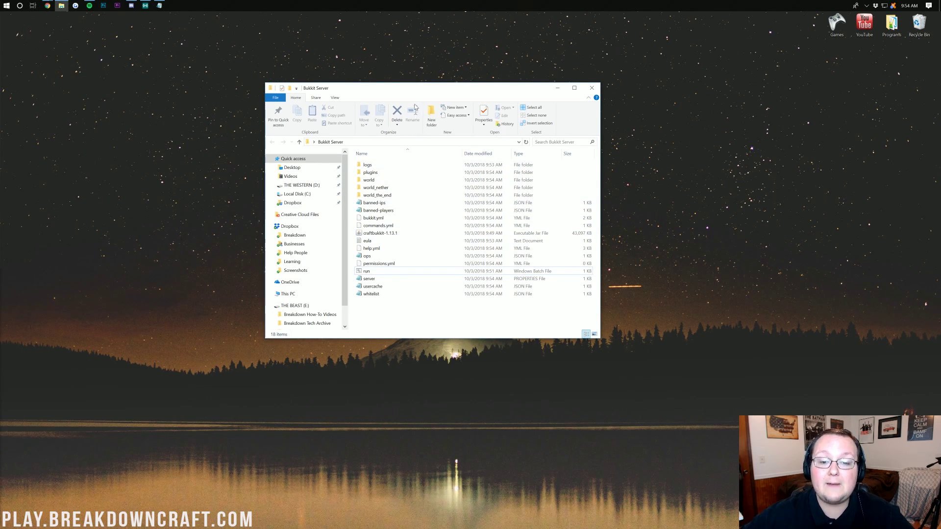
# Step: Open Command Prompt and run ipconfig to look up the computer's network addresses
pyautogui.moveTo(409, 88); pyautogui.dragTo(416, 48)
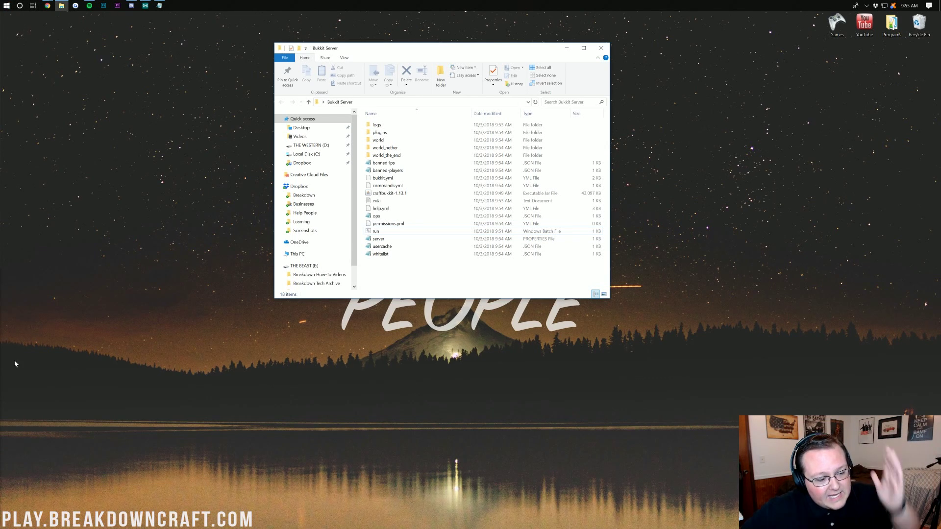
pyautogui.click(7, 5)
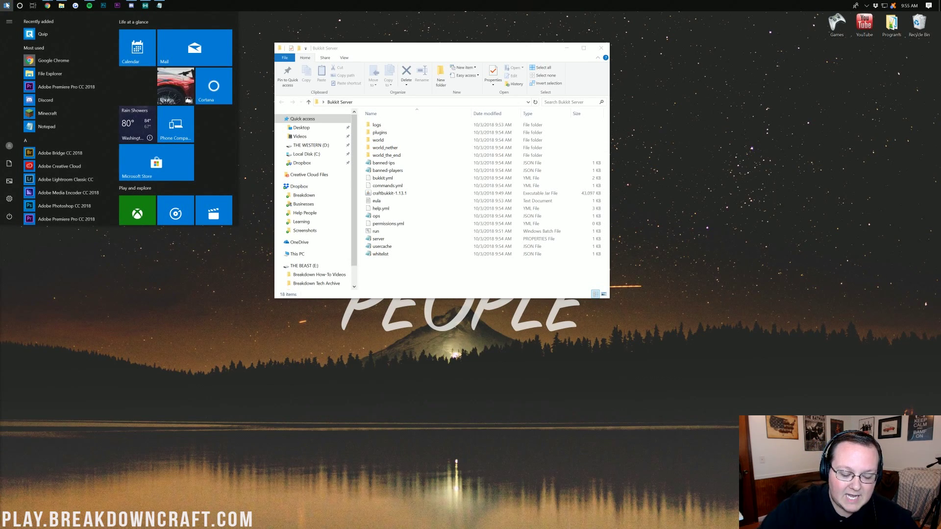
pyautogui.click(7, 5)
pyautogui.write('cmd')
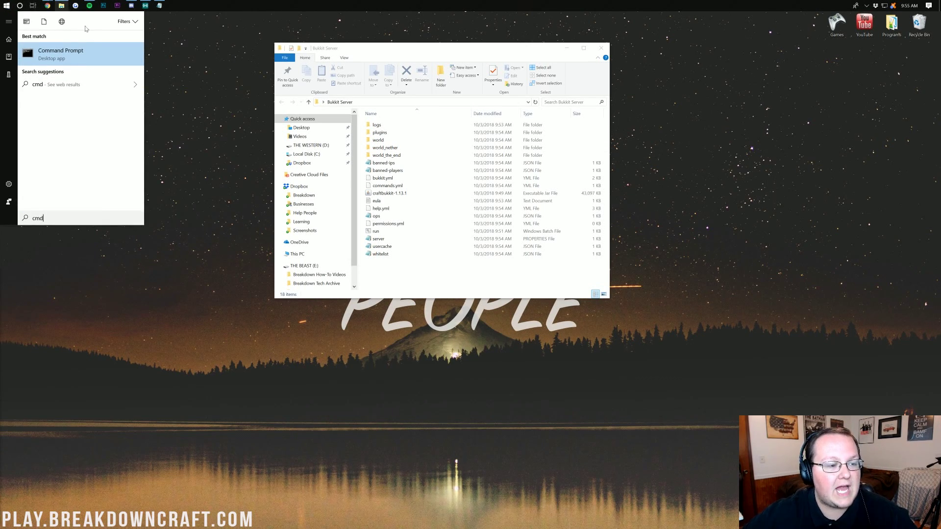
pyautogui.click(40, 58)
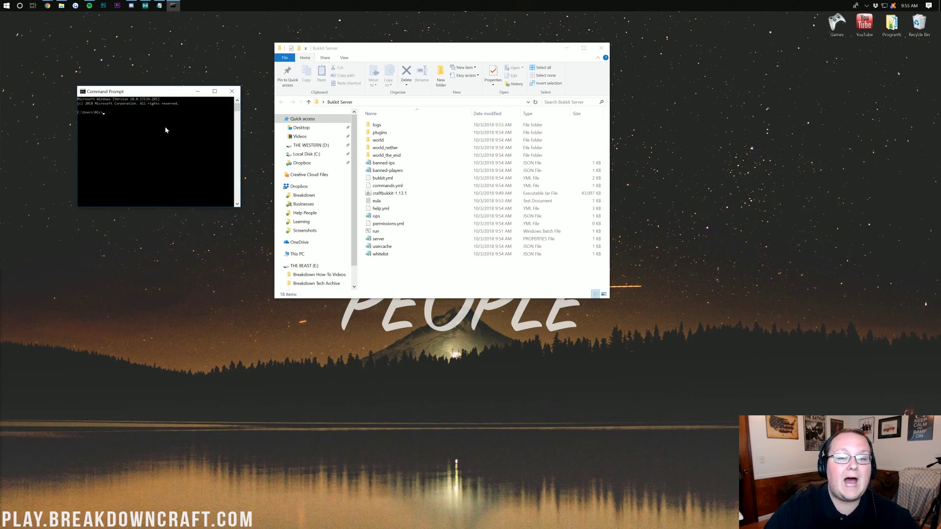
pyautogui.write('ipconfig')
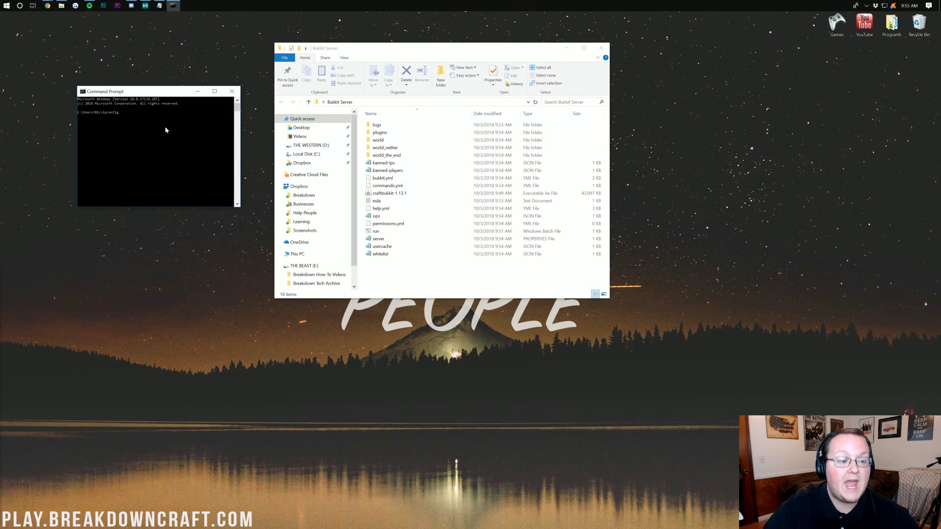
pyautogui.press('Return')
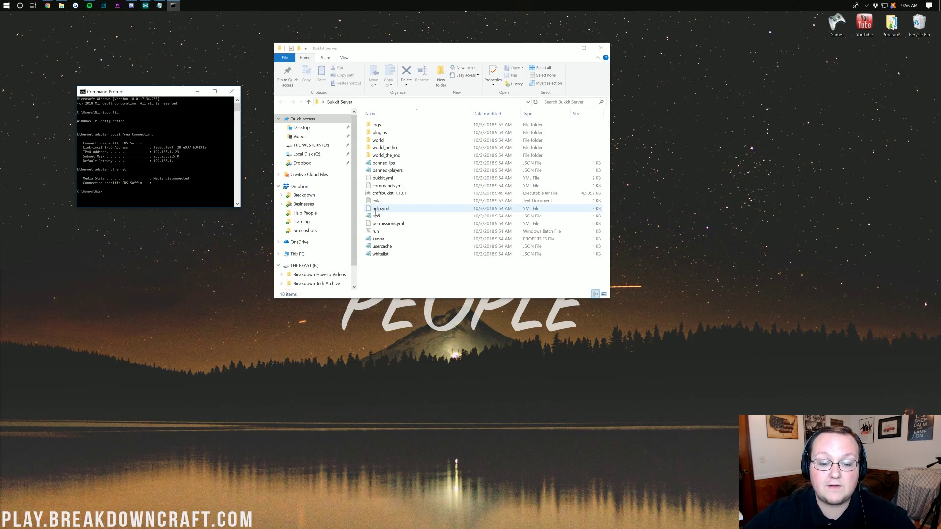
# Step: Open the server properties file from the Bukkit Server folder and set server-ip to 192.168.1.123
pyautogui.click(380, 240)
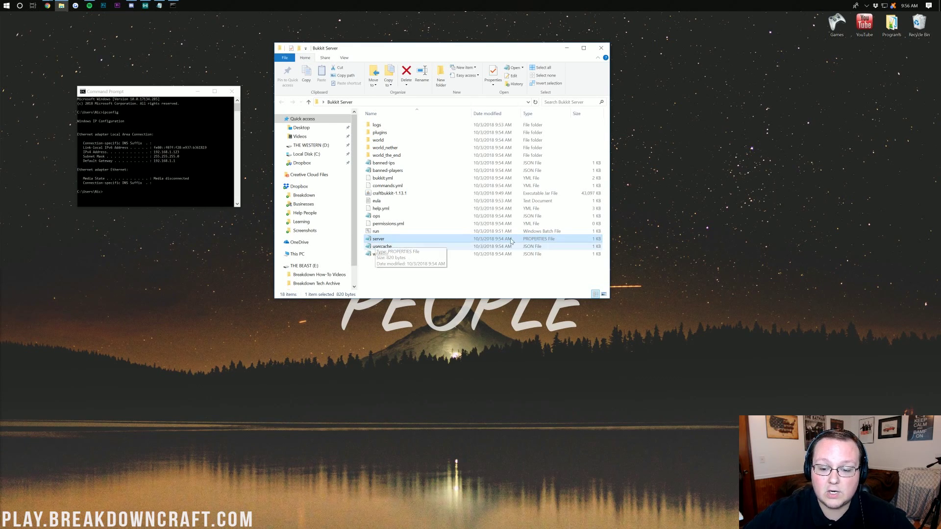
pyautogui.doubleClick(407, 240)
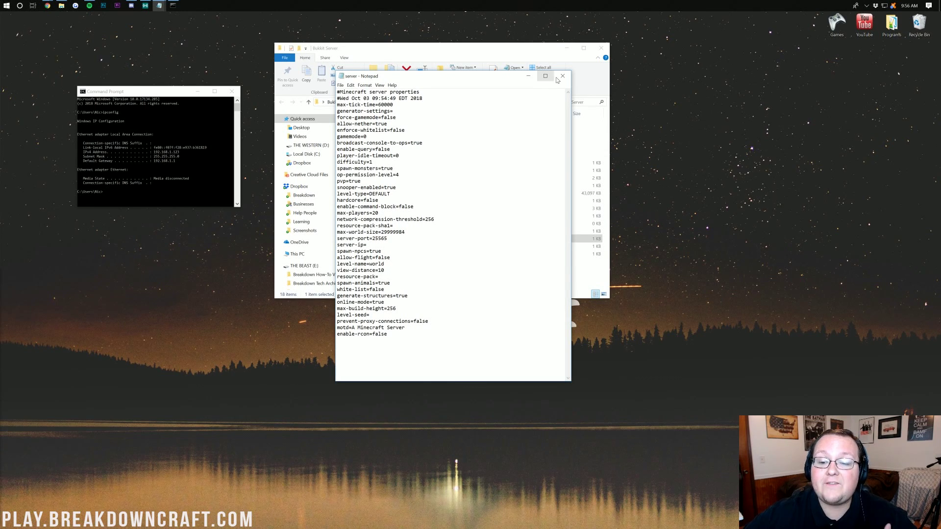
pyautogui.click(563, 75)
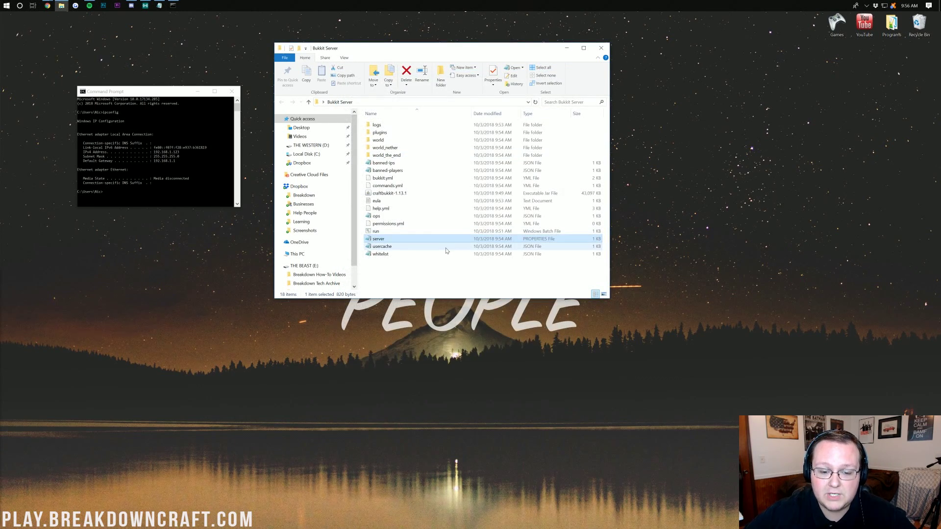
pyautogui.doubleClick(407, 240)
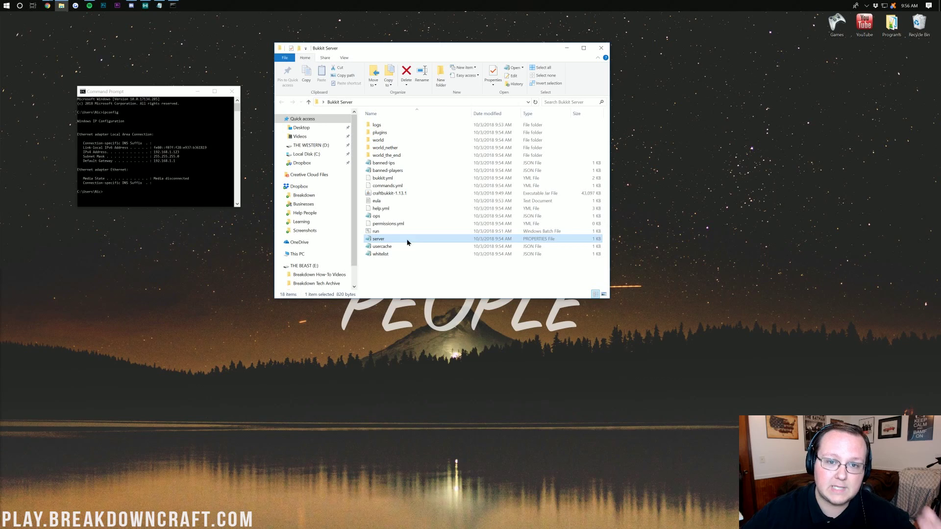
pyautogui.click(361, 181)
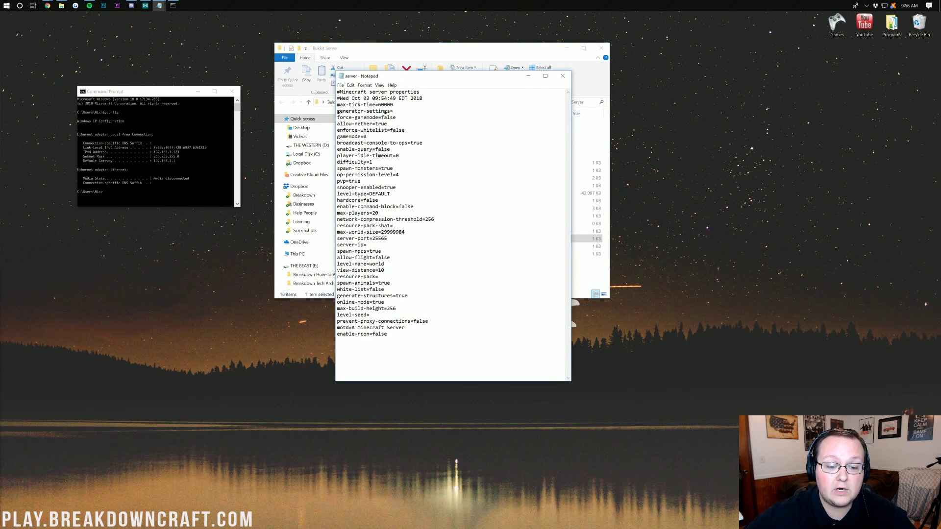
pyautogui.moveTo(367, 245); pyautogui.dragTo(336, 245)
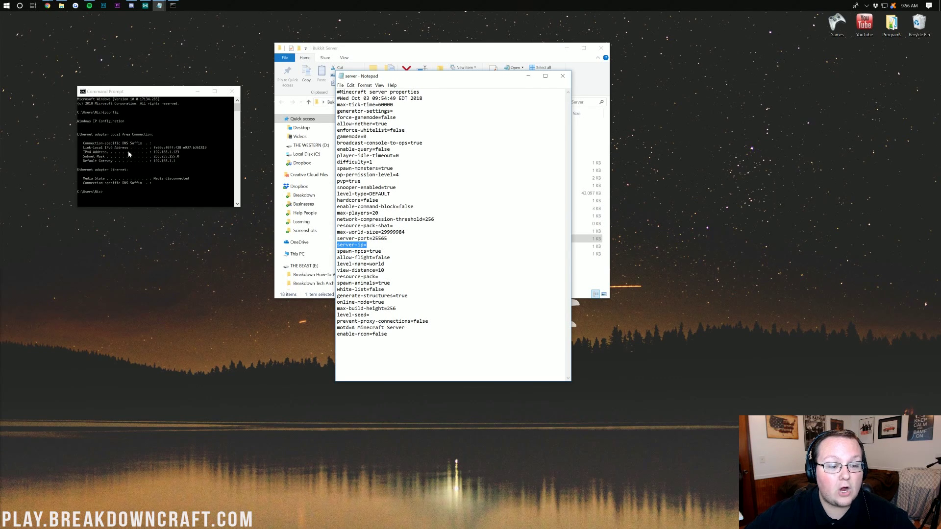
pyautogui.click(366, 244)
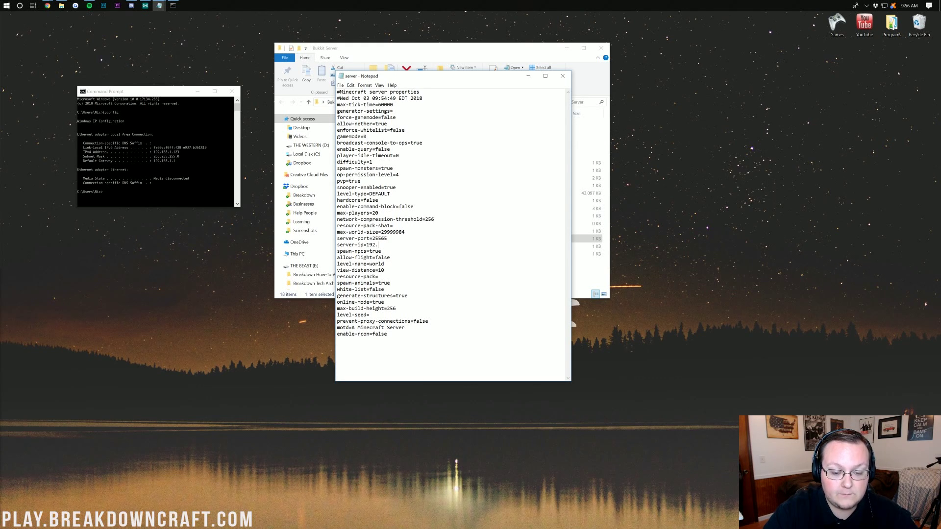
pyautogui.write('168.1.133')
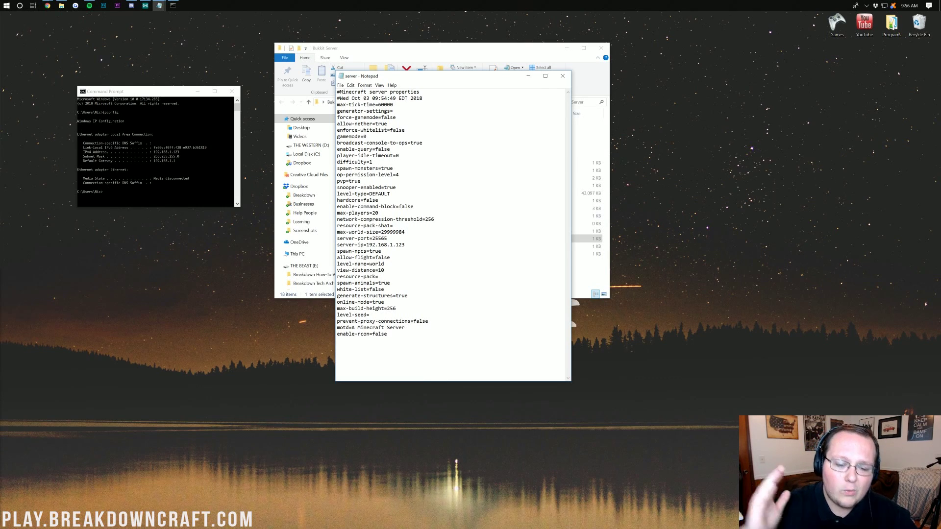
# Step: Highlight the address entered after server-ip to check it, and clear the selection
pyautogui.hotkey('shift', 'Left')
pyautogui.hotkey('shift', 'Left')
pyautogui.hotkey('shift', 'Left')
pyautogui.hotkey('shift', 'Left')
pyautogui.hotkey('shift', 'Left')
pyautogui.hotkey('shift', 'Left')
pyautogui.hotkey('shift', 'Left')
pyautogui.hotkey('shift', 'Left')
pyautogui.hotkey('shift', 'Left')
pyautogui.hotkey('shift', 'Left')
pyautogui.hotkey('shift', 'Left')
pyautogui.hotkey('shift', 'Left')
pyautogui.hotkey('shift', 'Left')
pyautogui.hotkey('shift', 'Left')
pyautogui.hotkey('shift', 'Left')
pyautogui.hotkey('shift', 'Right')
pyautogui.hotkey('shift', 'Right')
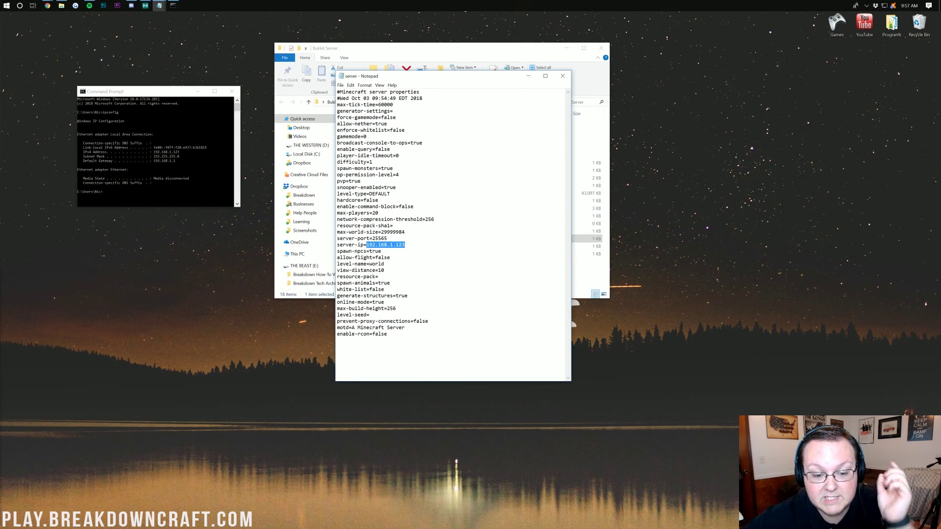
pyautogui.press('Right')
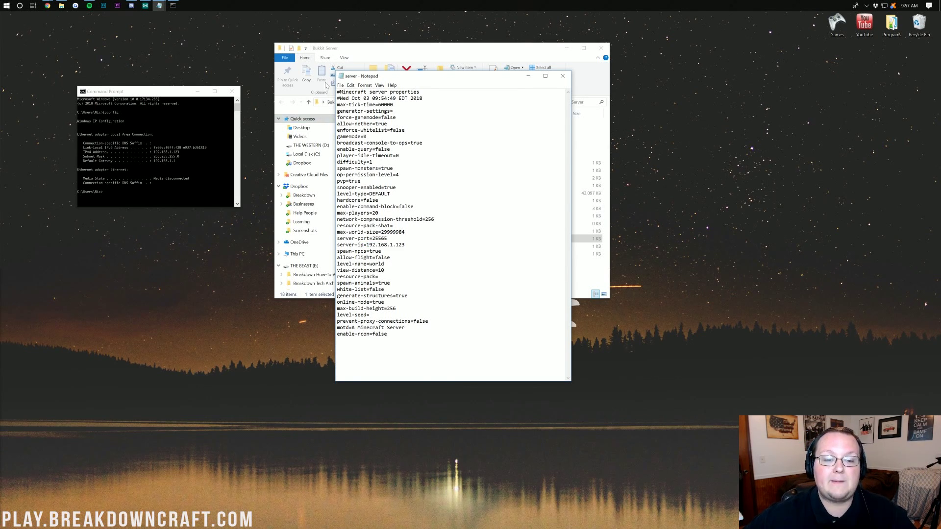
# Step: Save the server properties file, close it and its folder window, and reposition the Bukkit Server folder on the desktop
pyautogui.click(340, 84)
pyautogui.click(351, 109)
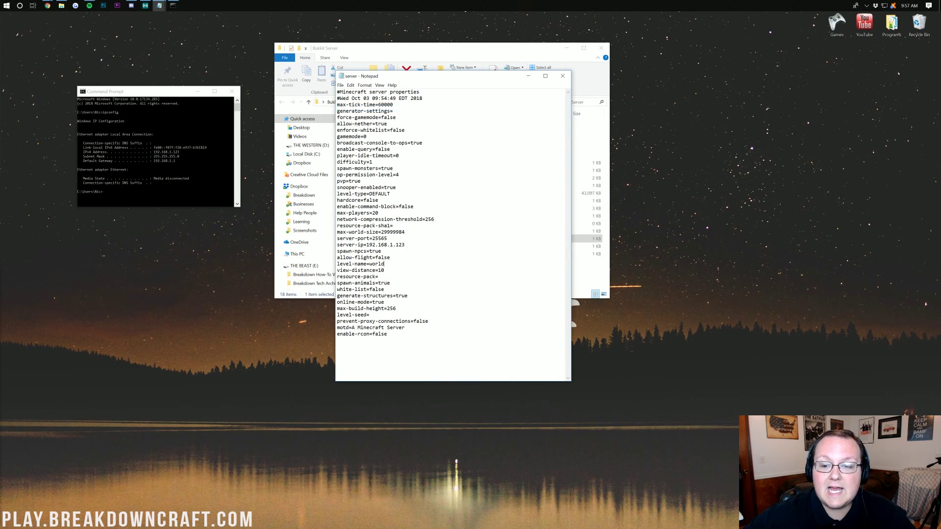
pyautogui.click(563, 75)
pyautogui.click(601, 48)
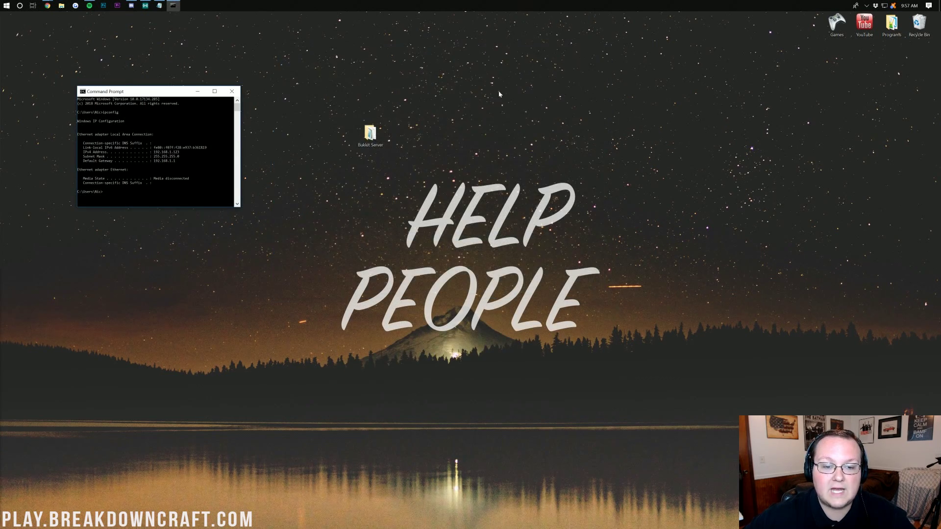
pyautogui.moveTo(370, 133); pyautogui.dragTo(447, 103)
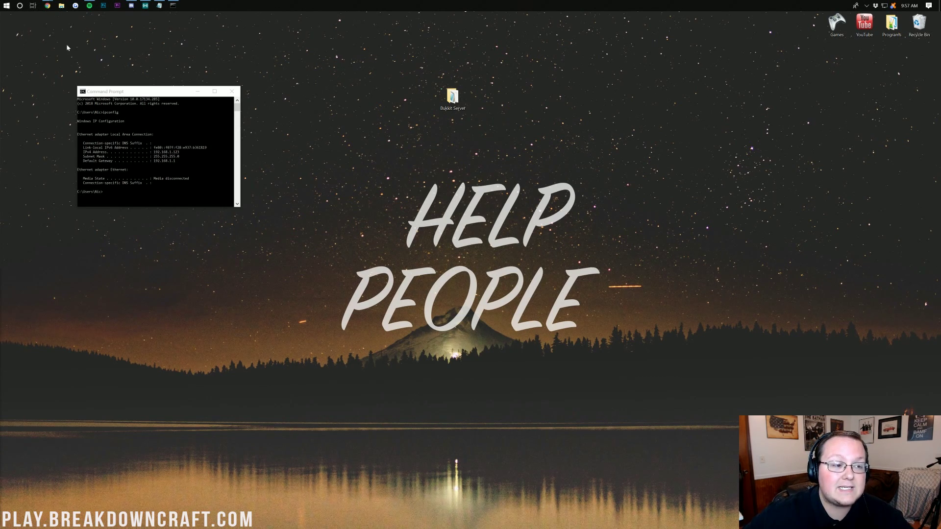
# Step: Switch to Chrome and load the router's login page at 192.168.1.1 in a new tab
pyautogui.moveTo(47, 5)
pyautogui.click(86, 36)
pyautogui.hotkey('ctrl', 't')
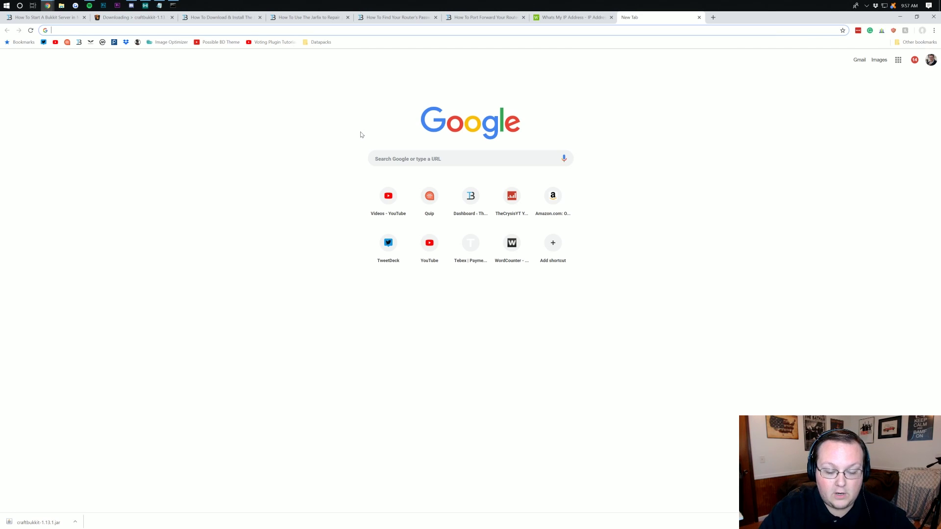
pyautogui.write('192.')
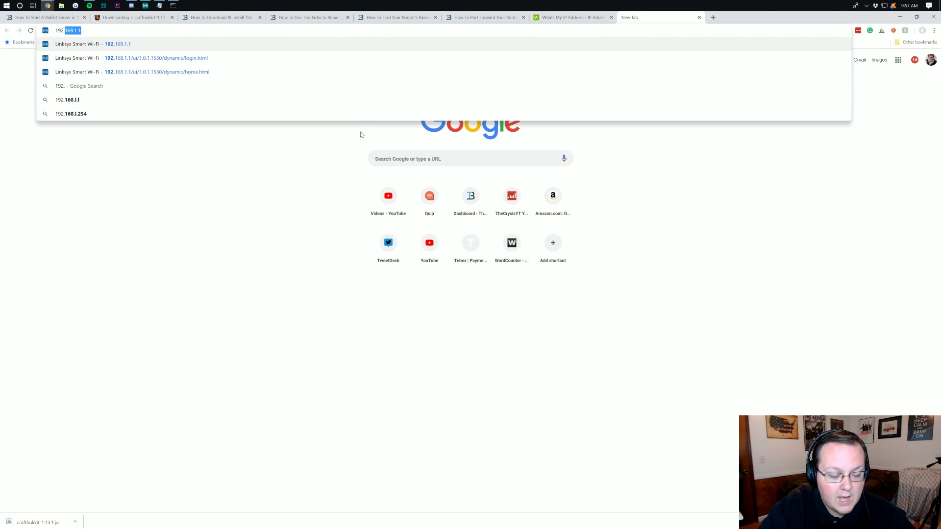
pyautogui.write('168.1.1')
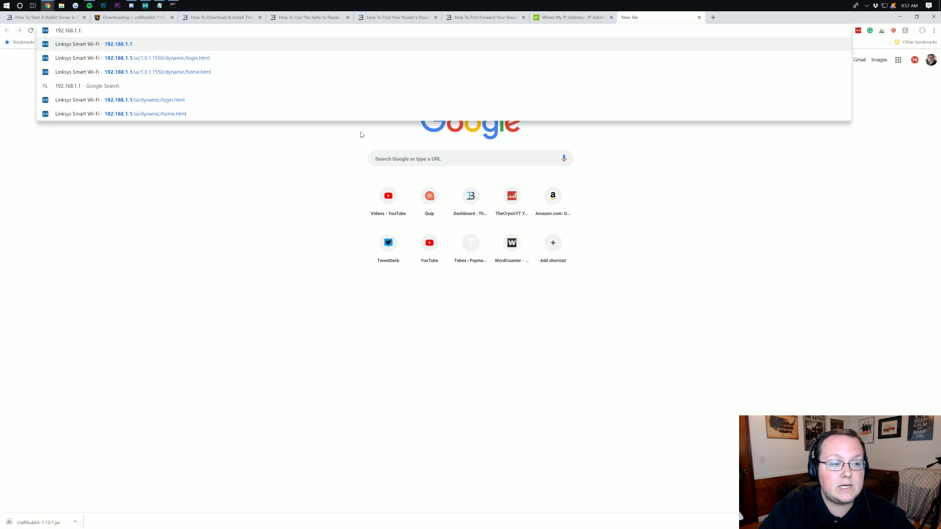
pyautogui.press('Return')
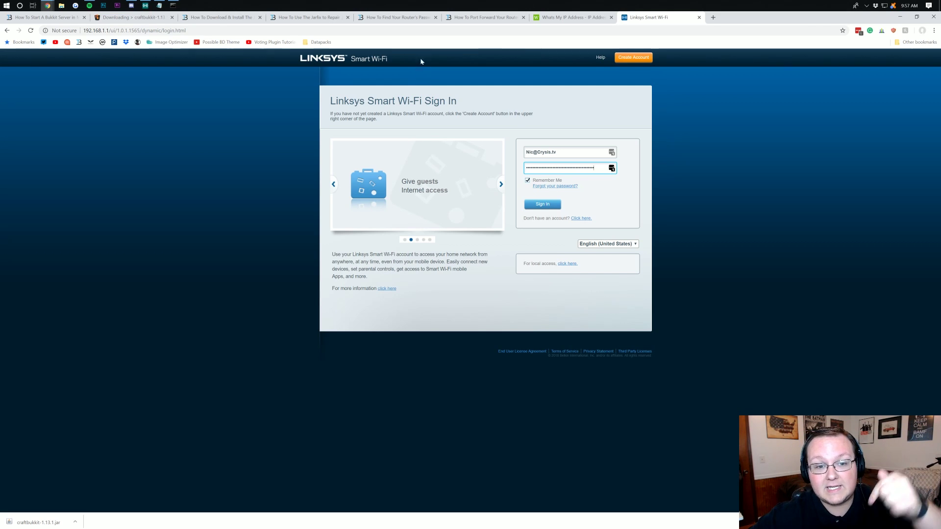
# Step: Review the article on finding your router's password, including each method through contacting the ISP
pyautogui.click(421, 17)
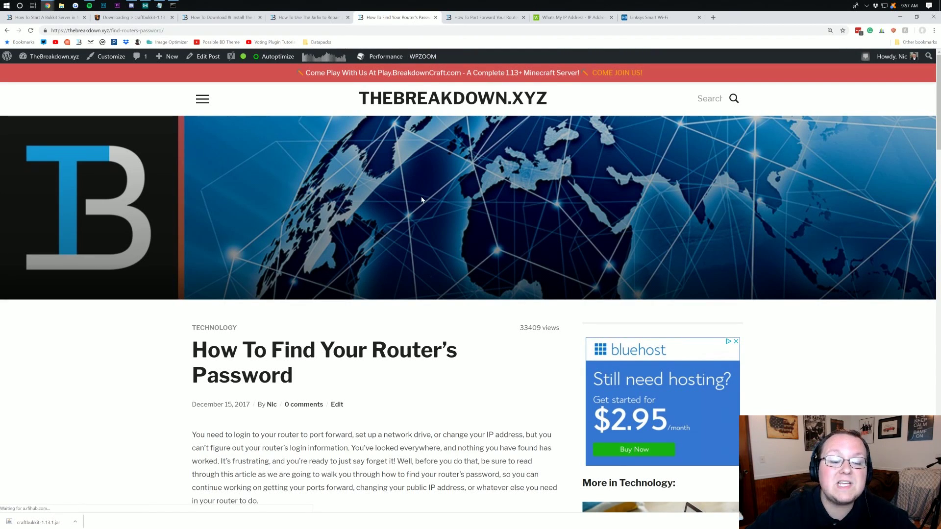
pyautogui.scroll(-5, 421, 199)
pyautogui.moveTo(555, 510); pyautogui.dragTo(293, 160)
pyautogui.click(293, 159)
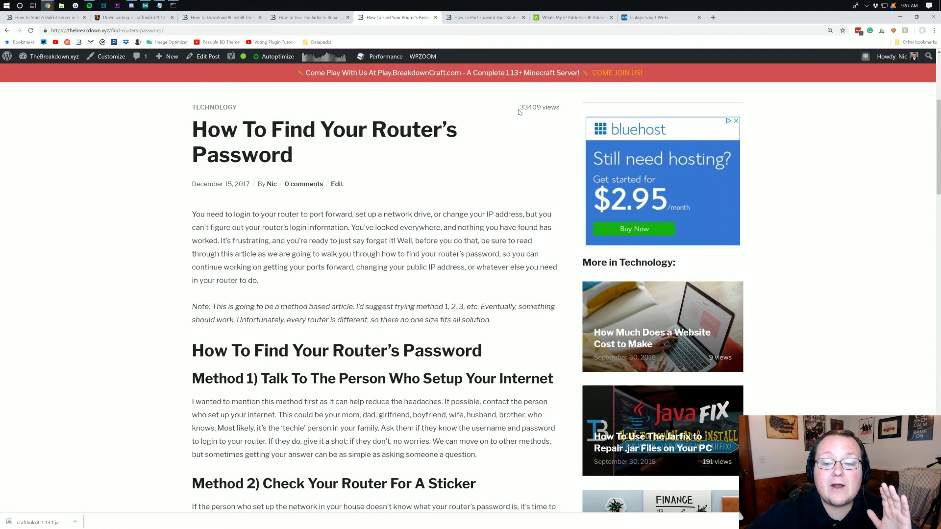
pyautogui.moveTo(191, 107); pyautogui.dragTo(532, 108)
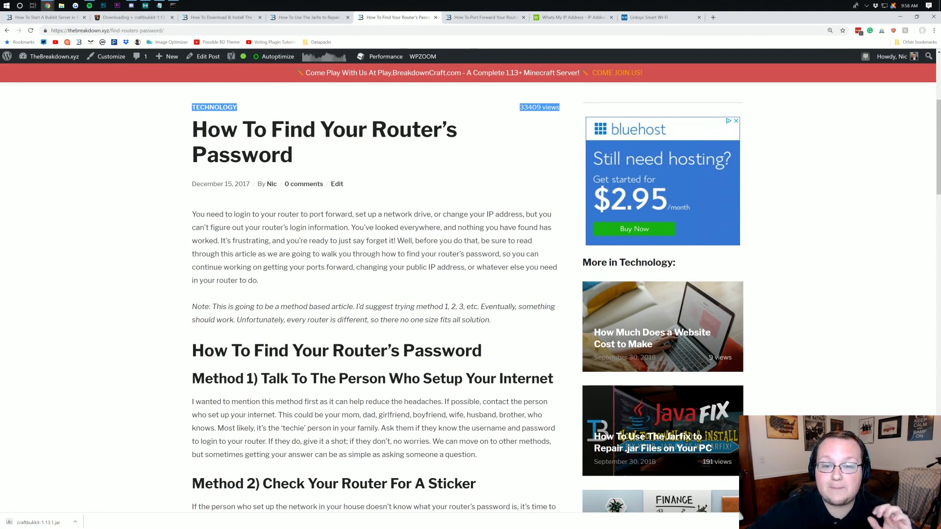
pyautogui.click(496, 114)
pyautogui.scroll(-8, 434, 141)
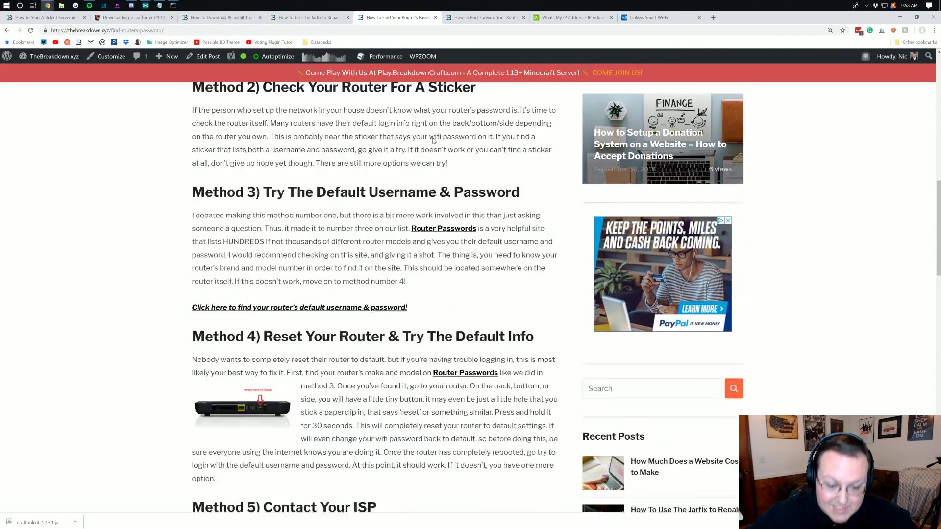
pyautogui.scroll(-7, 433, 141)
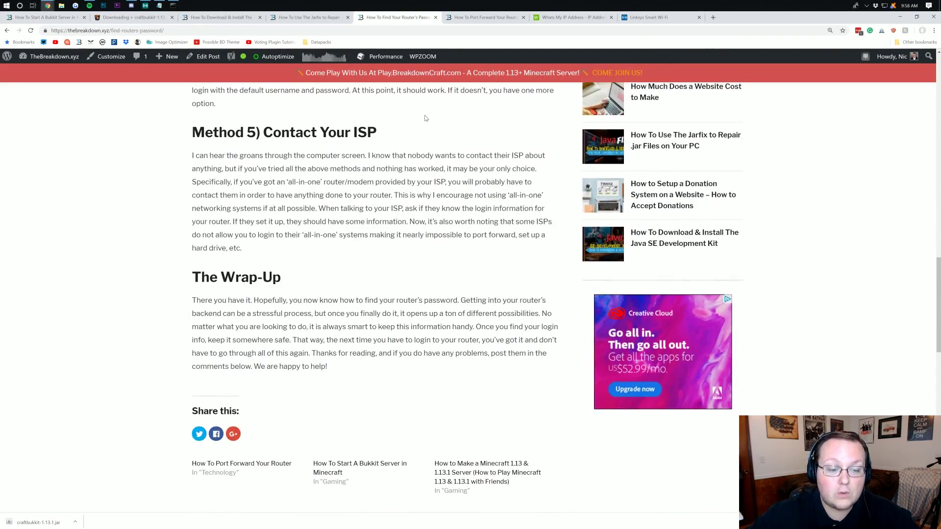
# Step: Recheck the router password article's reset and default login methods, and sign in to the Linksys router with the prefilled account details
pyautogui.scroll(11, 425, 118)
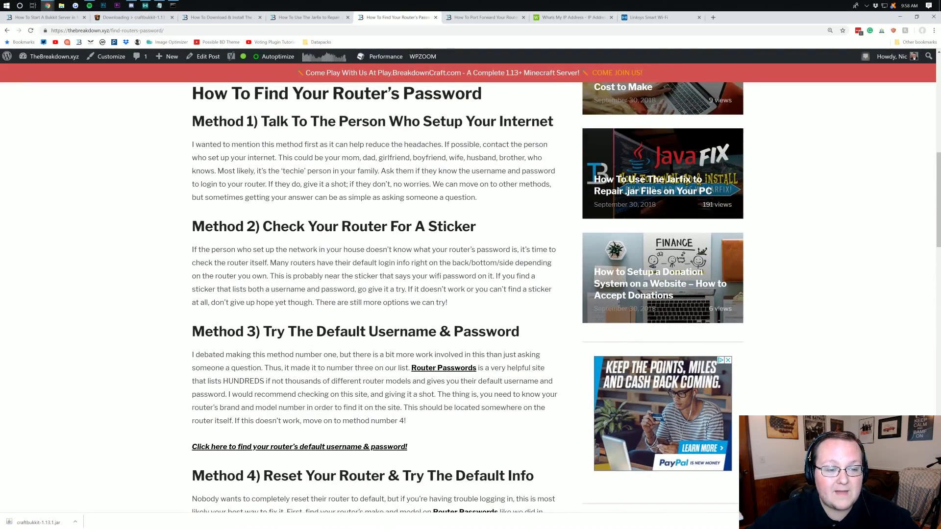
pyautogui.scroll(-5, 217, 205)
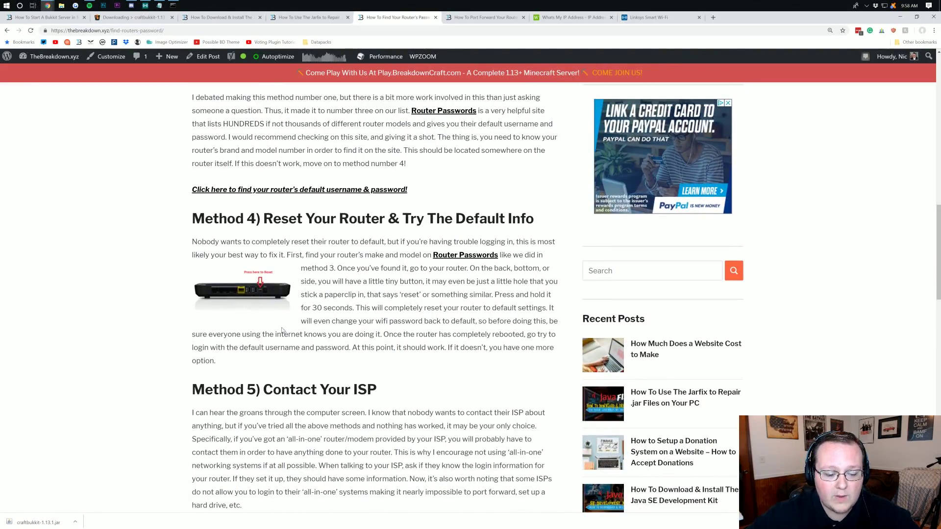
pyautogui.scroll(11, 340, 297)
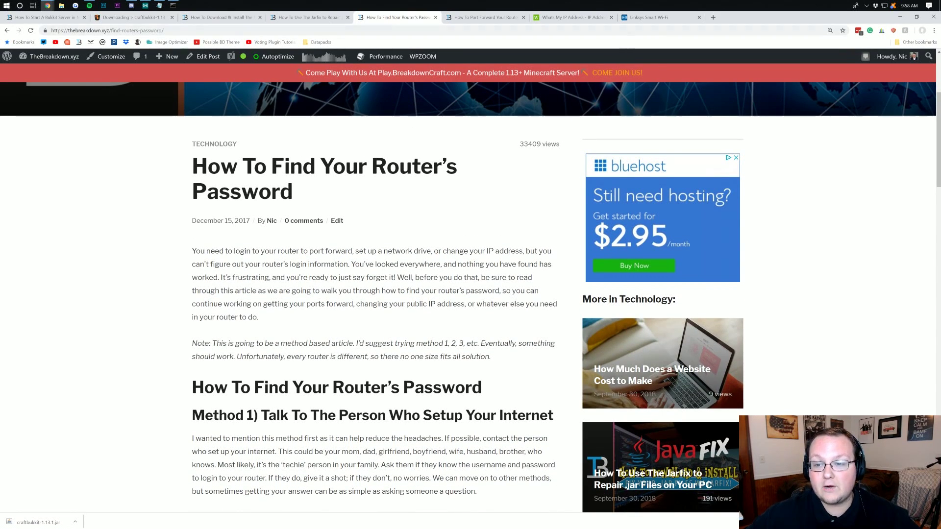
pyautogui.click(642, 17)
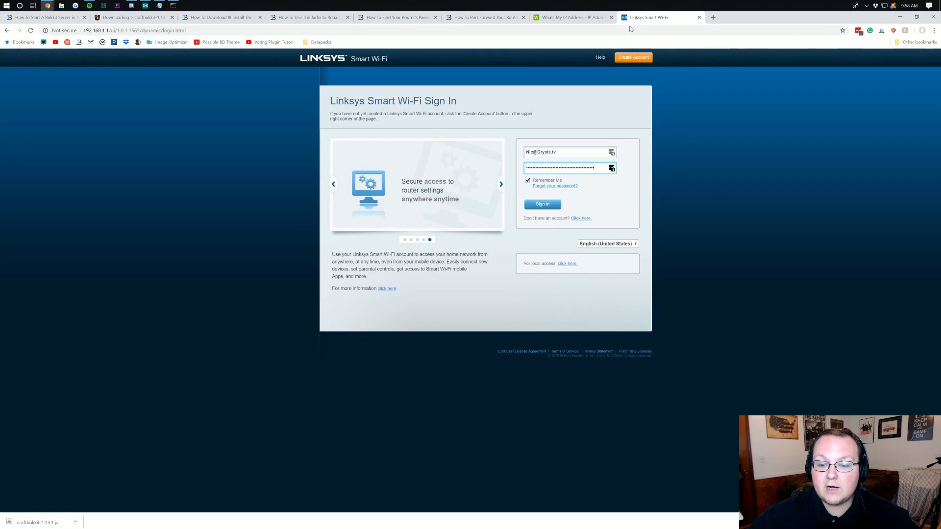
pyautogui.click(542, 204)
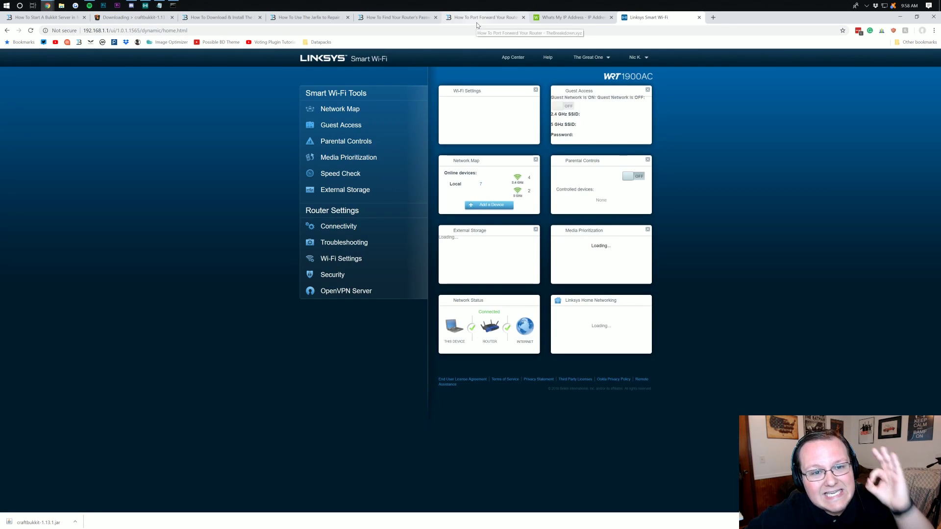
# Step: Look through the article on port forwarding a router, from logging in to executing the port forward
pyautogui.click(476, 17)
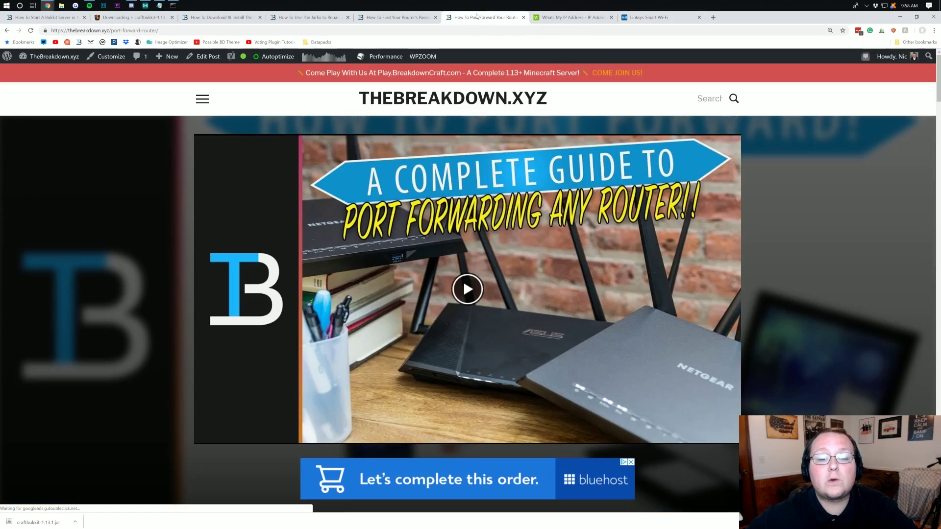
pyautogui.scroll(-12, 443, 154)
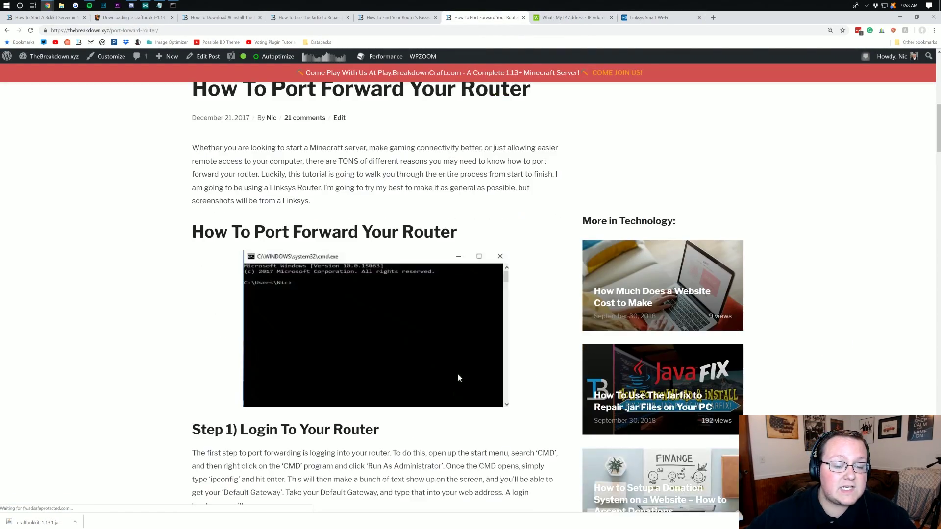
pyautogui.scroll(-13, 458, 258)
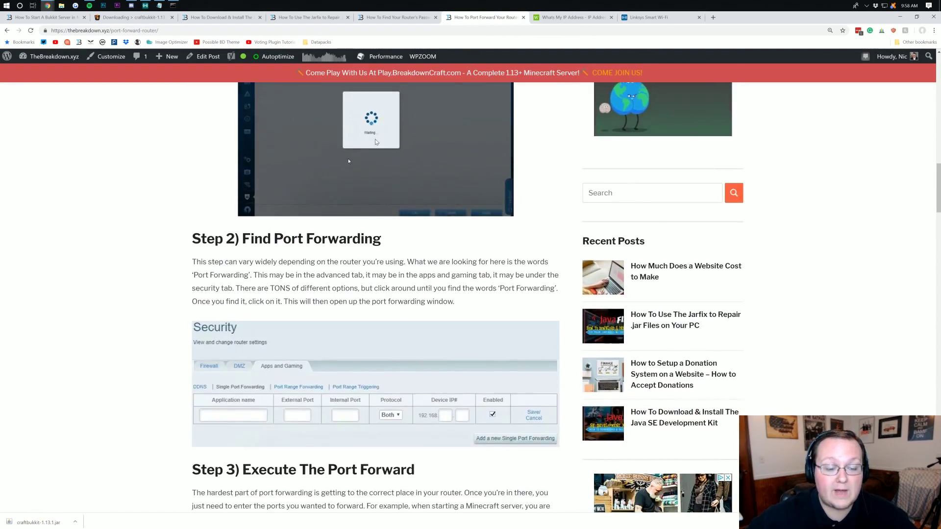
pyautogui.scroll(-5, 374, 142)
pyautogui.scroll(20, 374, 142)
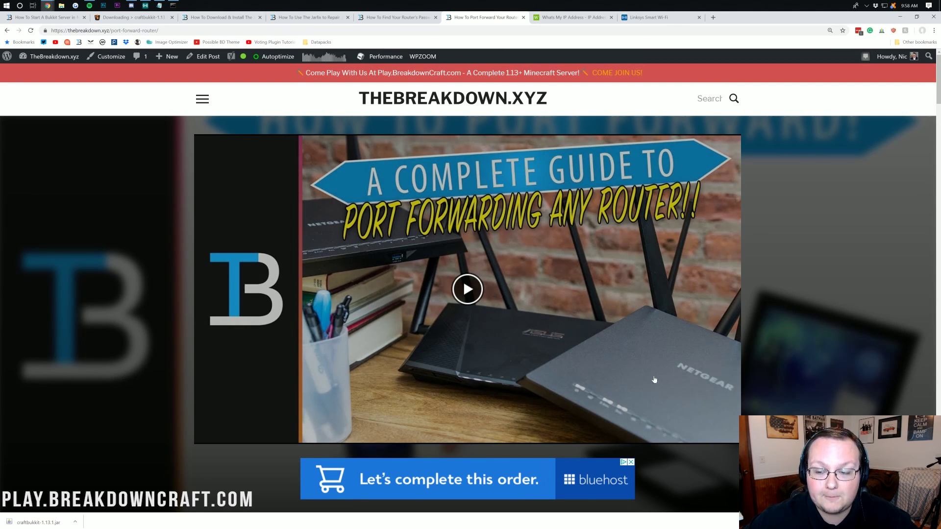
# Step: Open the router's Single Port Forwarding settings under Security, Apps and Gaming, and delete the existing Minecraft entry
pyautogui.click(660, 18)
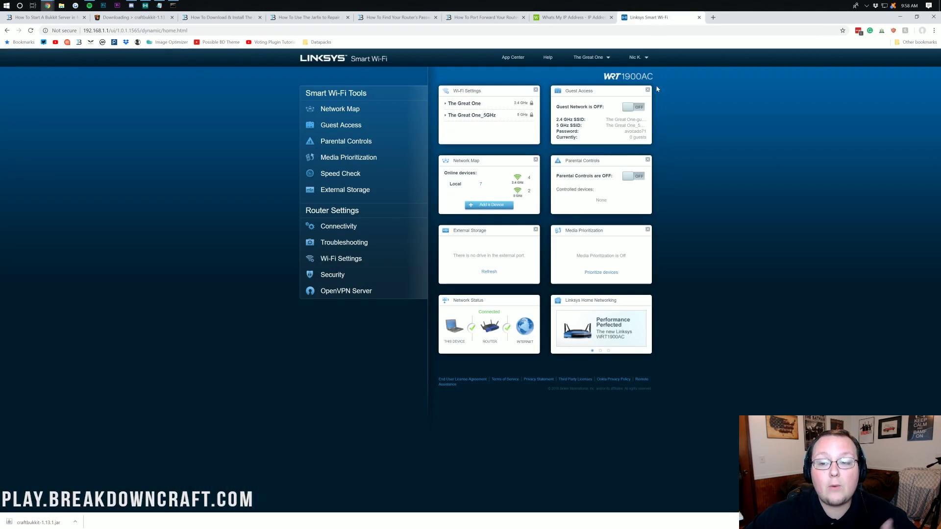
pyautogui.click(346, 278)
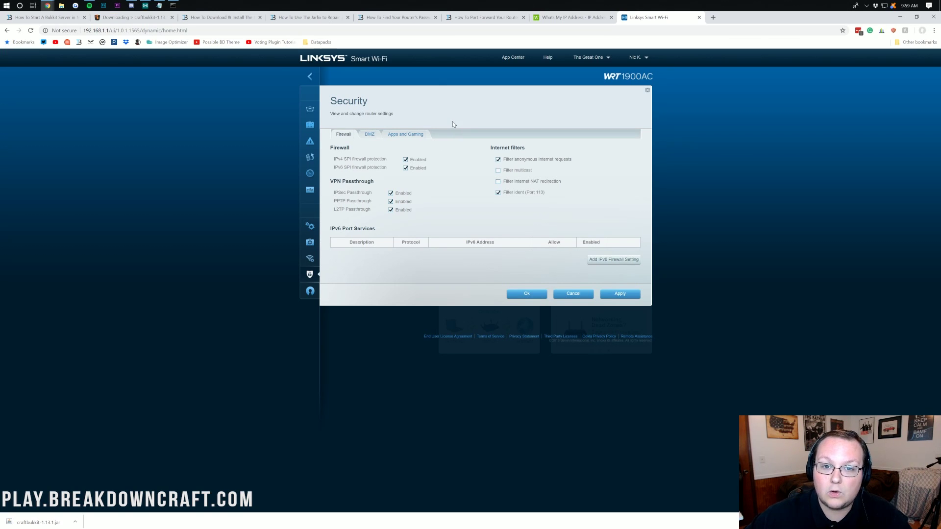
pyautogui.click(402, 140)
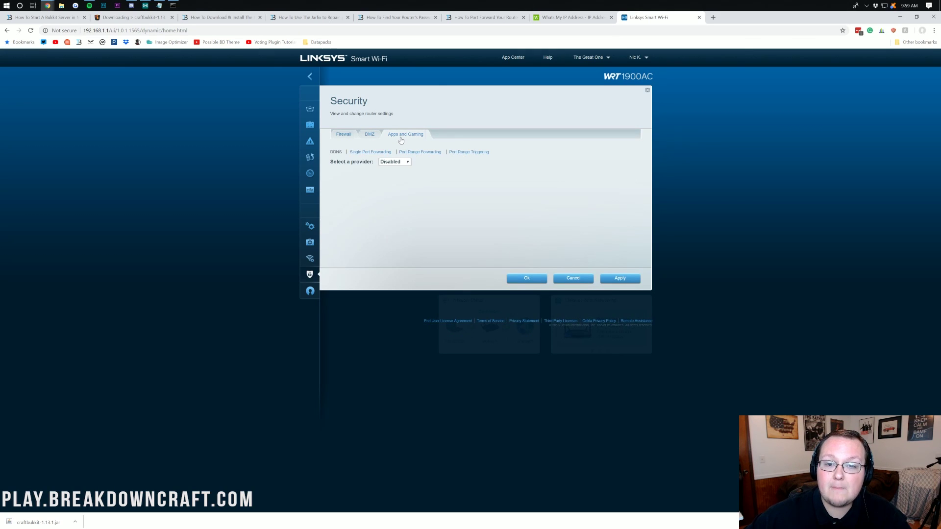
pyautogui.click(366, 152)
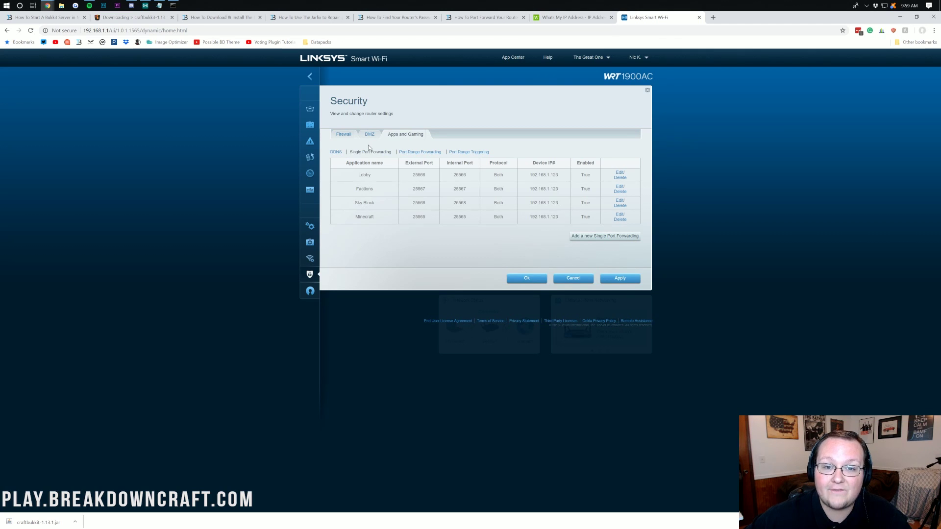
pyautogui.click(620, 219)
# Step: Add a single port forwarding entry named Minecraft with external port 25565 and internal port 25565
pyautogui.click(582, 224)
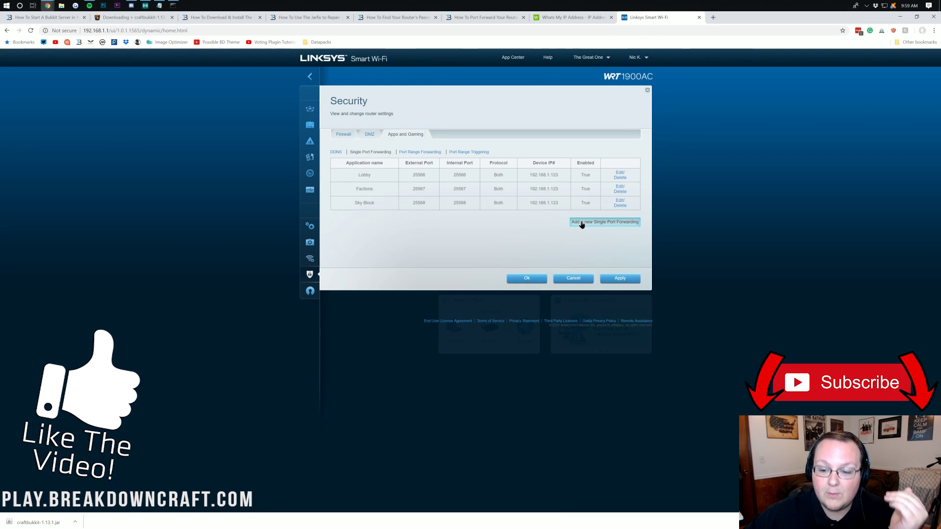
pyautogui.click(582, 224)
pyautogui.click(364, 217)
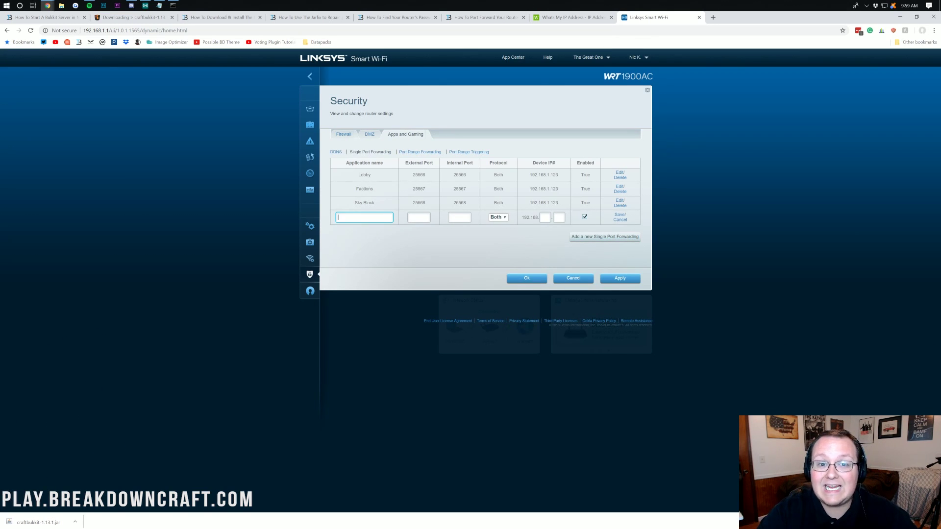
pyautogui.write('Minecraft')
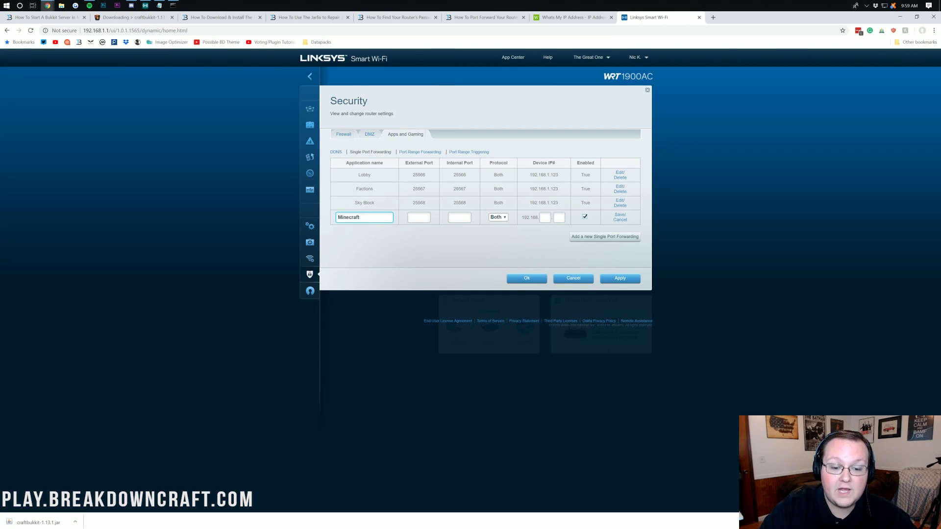
pyautogui.click(418, 217)
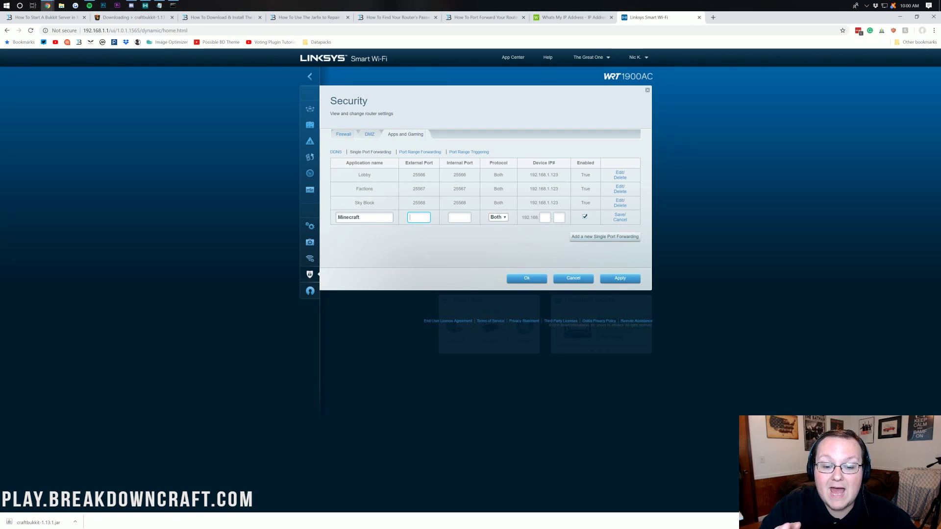
pyautogui.write('255')
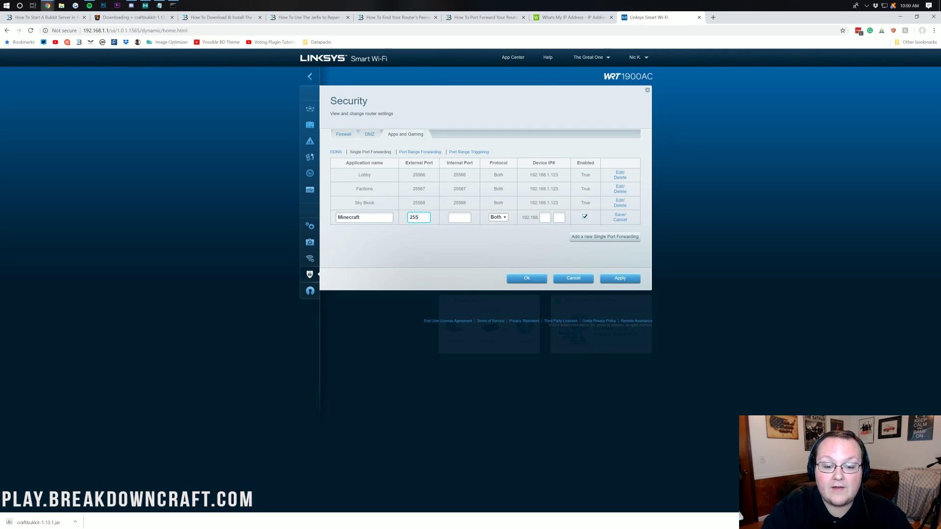
pyautogui.write('65')
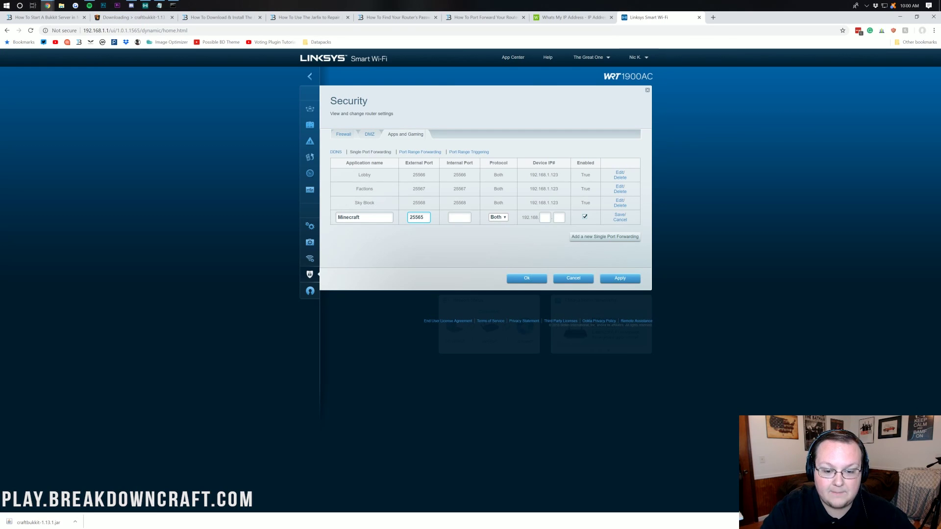
pyautogui.click(459, 217)
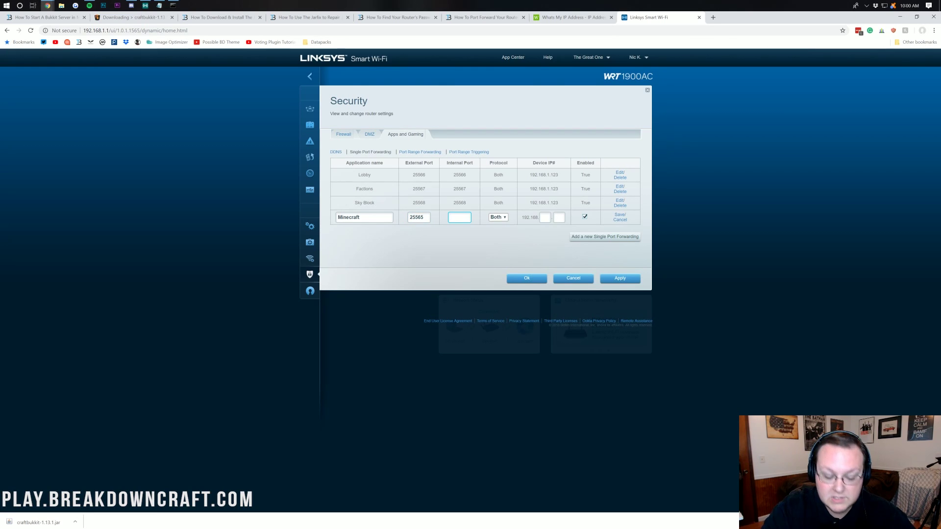
pyautogui.write('25565')
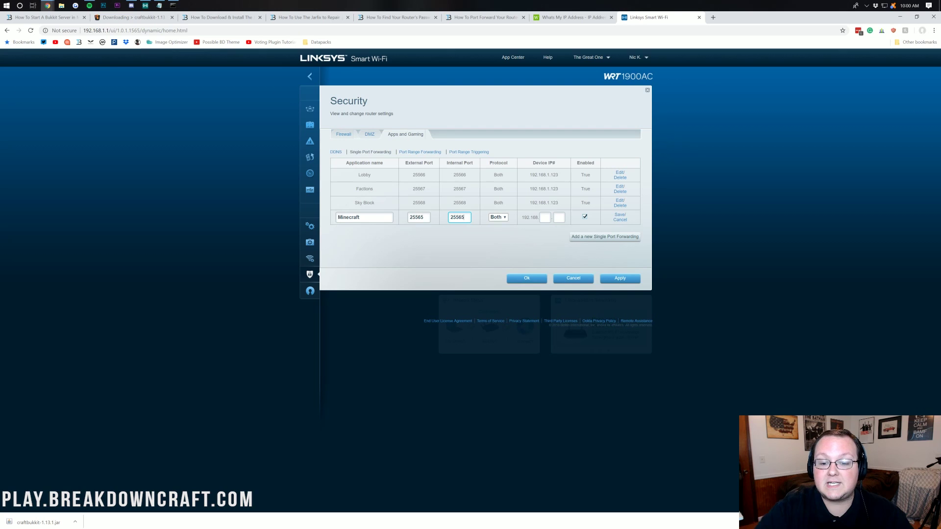
# Step: Set the Minecraft entry's protocol to Both and its device IP to 192.168.1.123, checking the ipconfig output, and save the forwarding settings
pyautogui.click(494, 219)
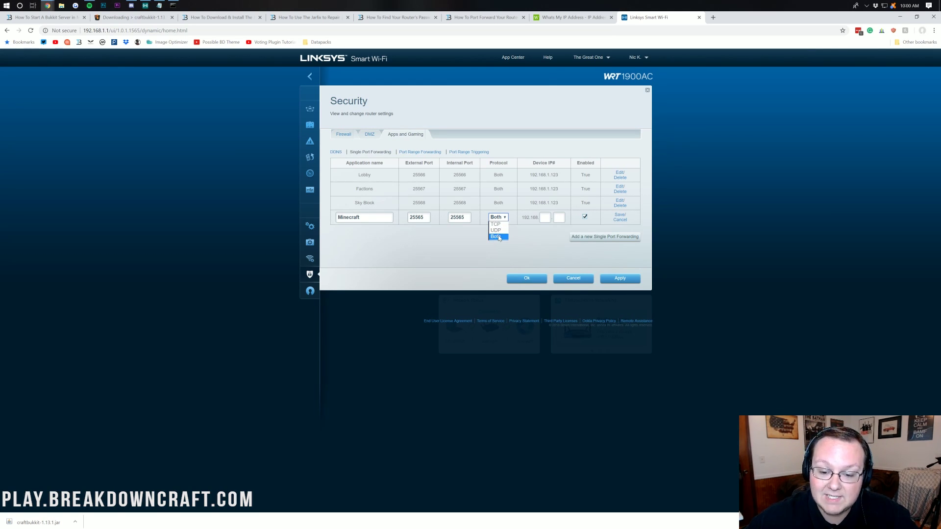
pyautogui.click(497, 236)
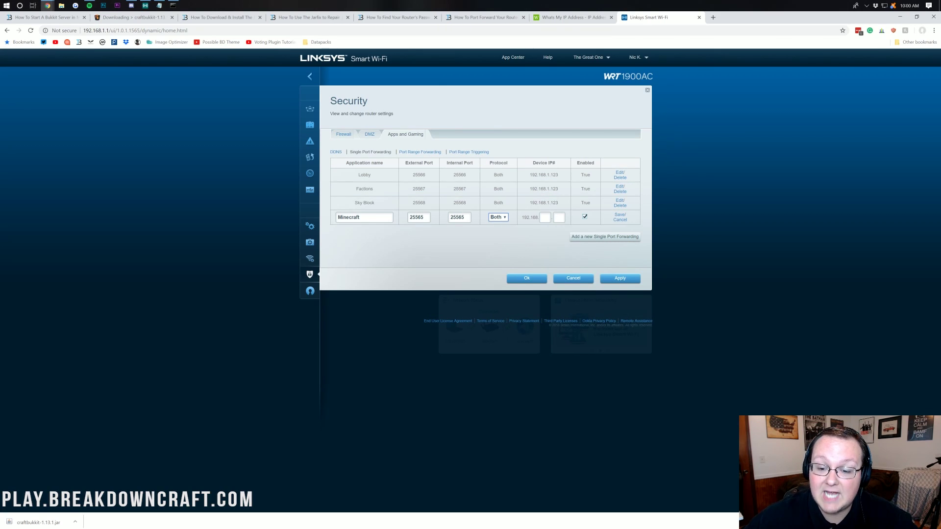
pyautogui.click(172, 5)
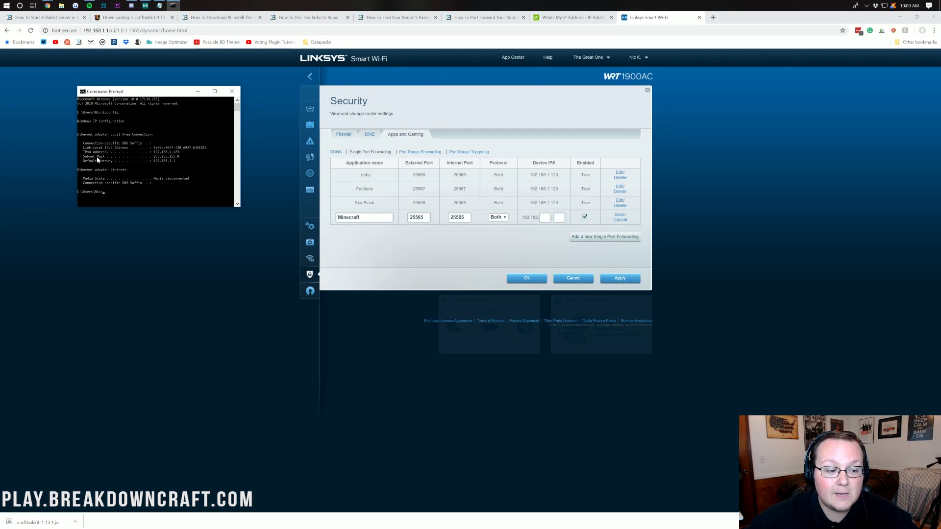
pyautogui.click(545, 217)
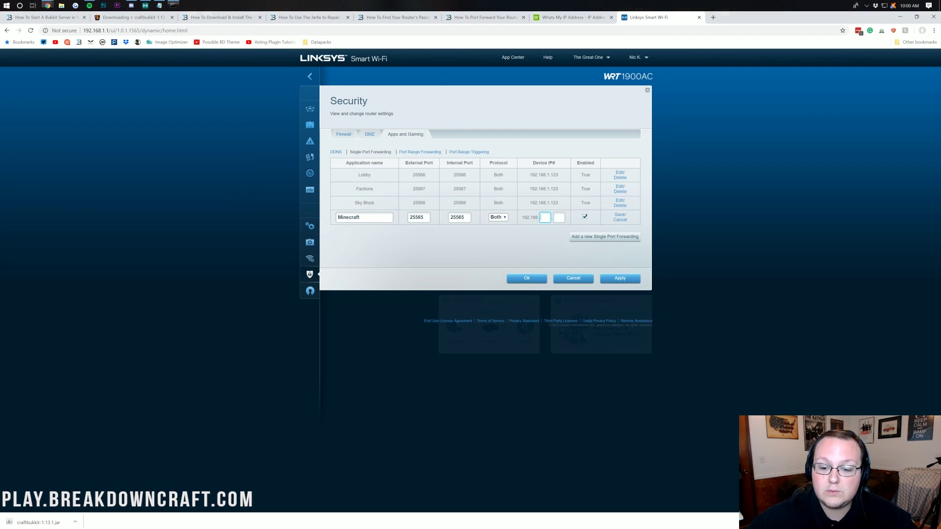
pyautogui.write('1.123')
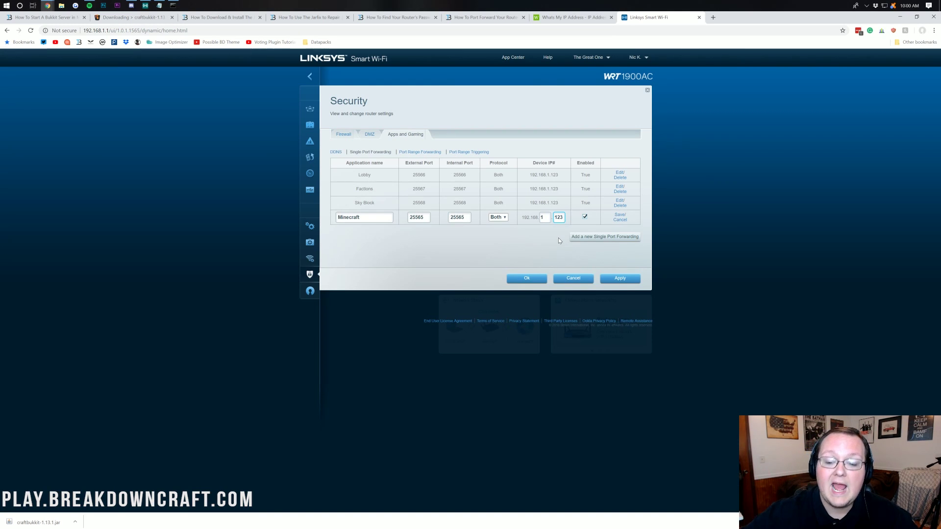
pyautogui.click(615, 216)
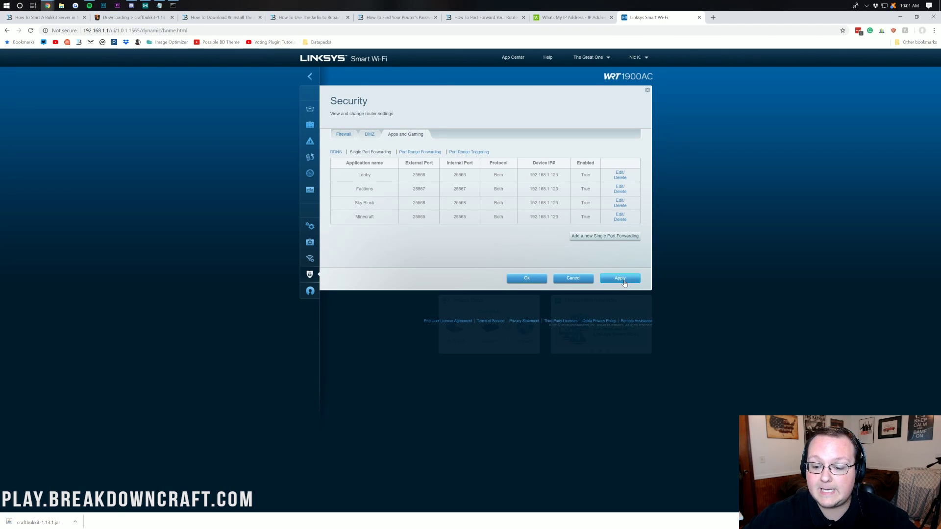
pyautogui.click(527, 278)
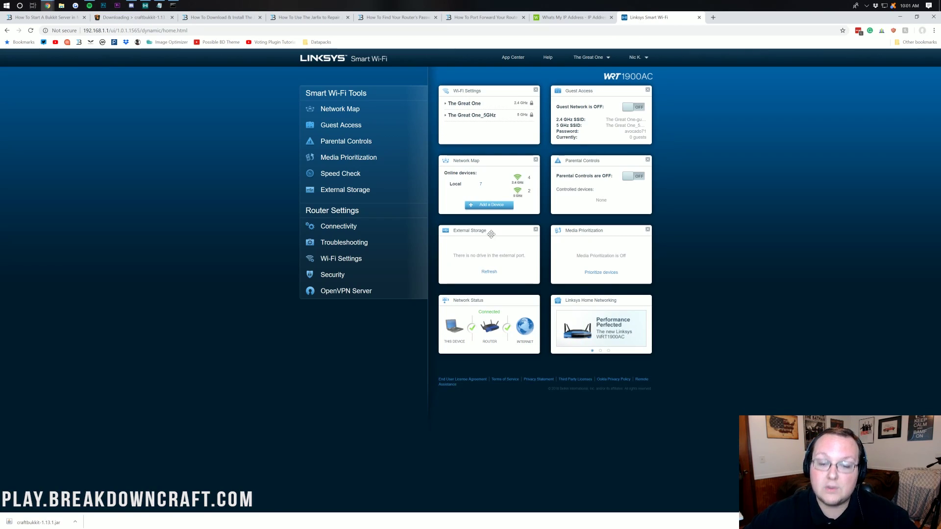
# Step: Open the Bukkit Server folder from the desktop, check its server properties file, and close the file again
pyautogui.click(901, 17)
pyautogui.click(453, 94)
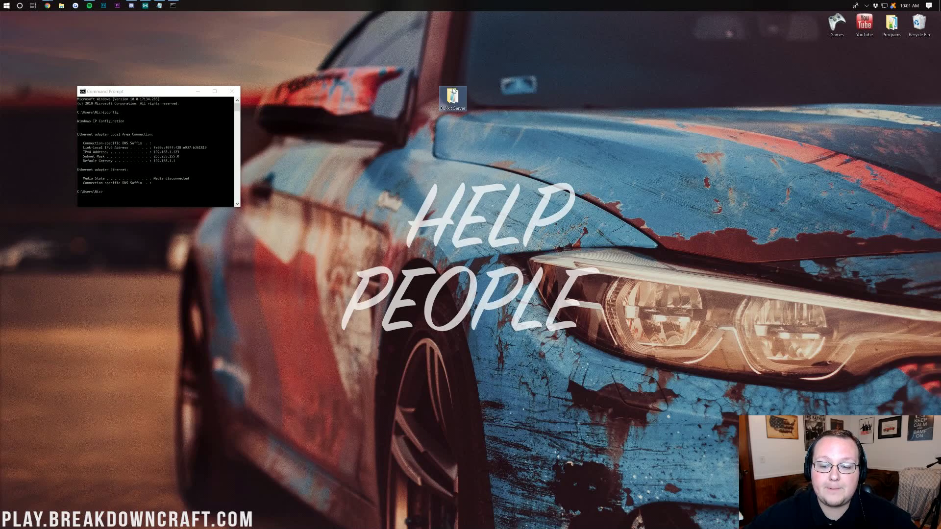
pyautogui.doubleClick(452, 97)
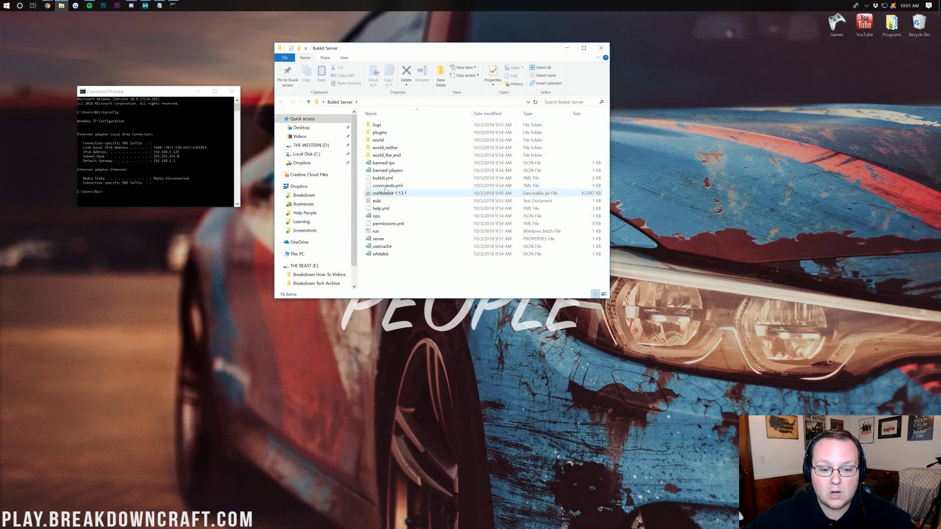
pyautogui.click(377, 232)
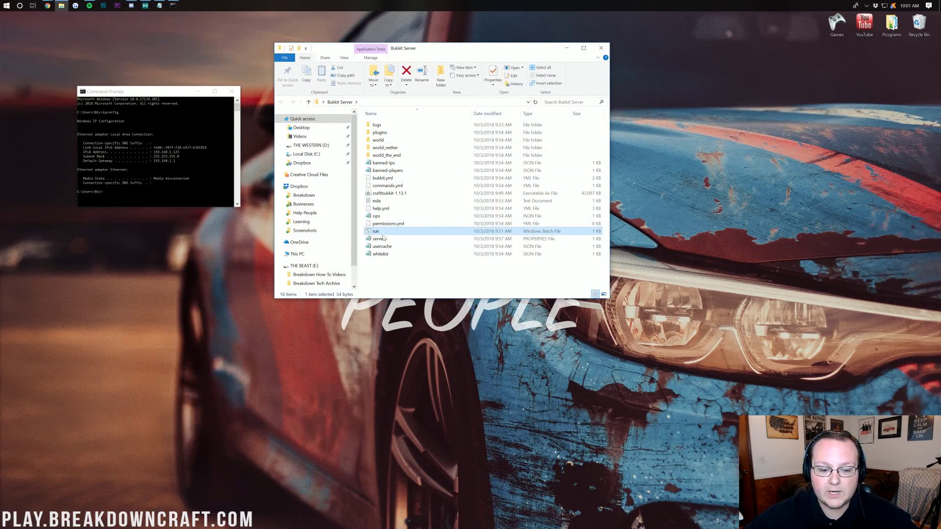
pyautogui.doubleClick(378, 239)
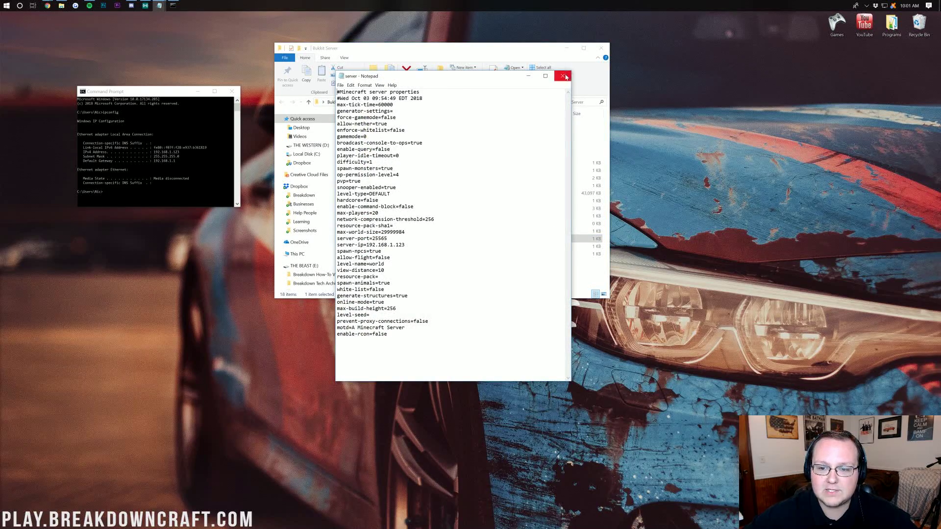
pyautogui.click(563, 76)
# Step: Start the Bukkit server with the run batch file and launch Minecraft from the desktop's Games folder
pyautogui.click(411, 233)
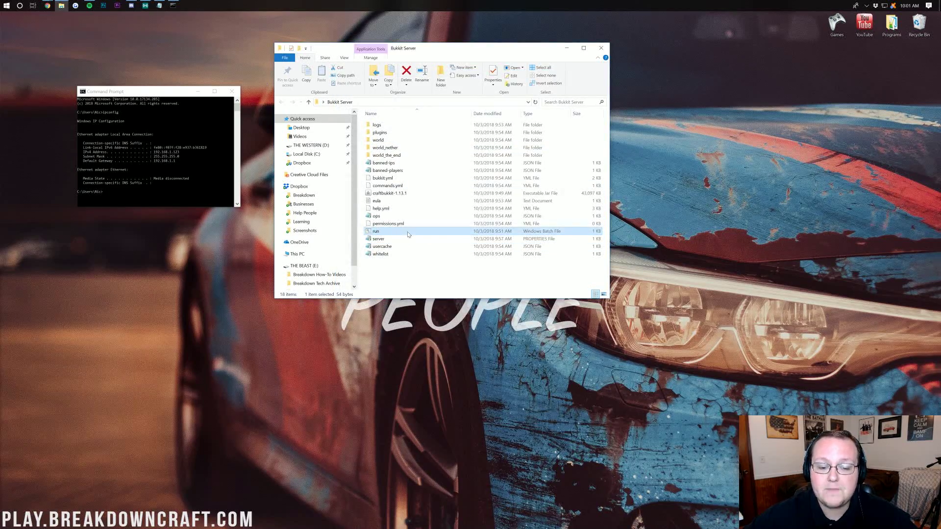
pyautogui.doubleClick(413, 234)
pyautogui.doubleClick(828, 25)
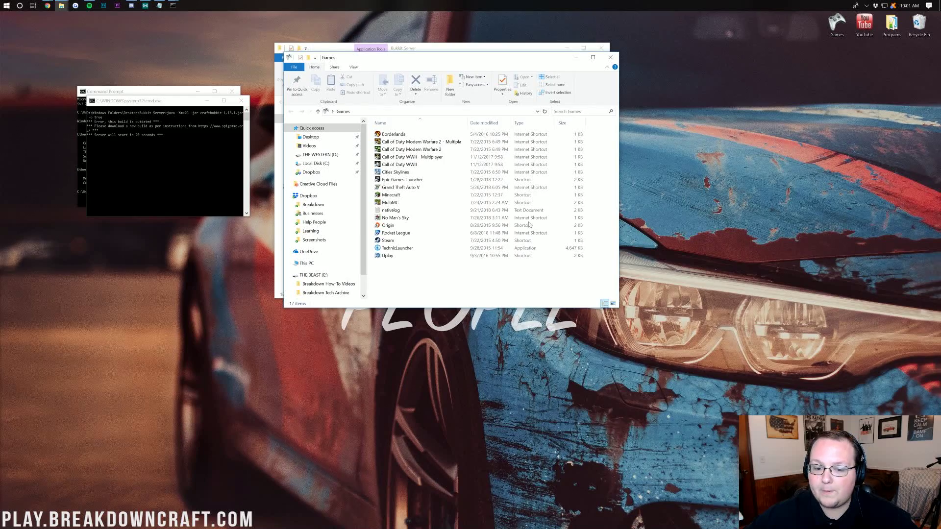
pyautogui.click(397, 197)
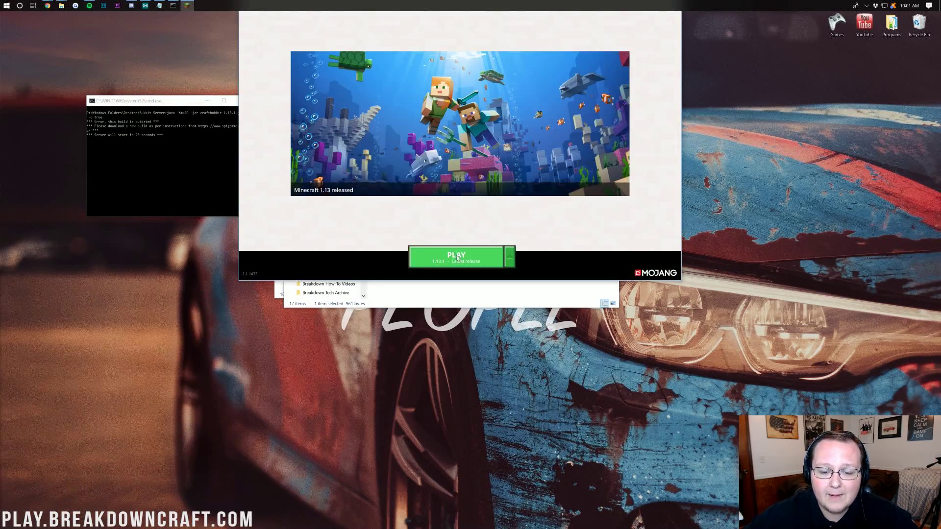
# Step: Launch the game with the 1.13.1 latest release profile and move the server console window clear of the game window
pyautogui.click(510, 257)
pyautogui.click(445, 149)
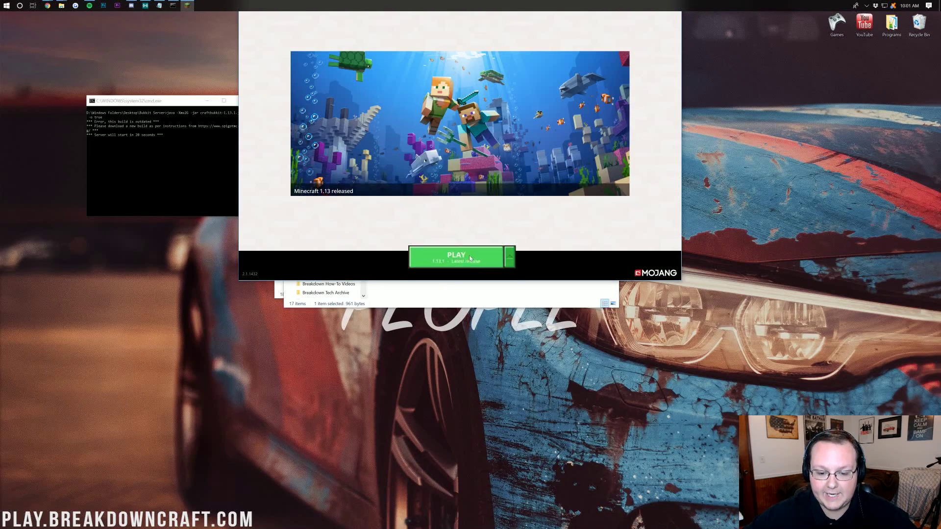
pyautogui.click(456, 255)
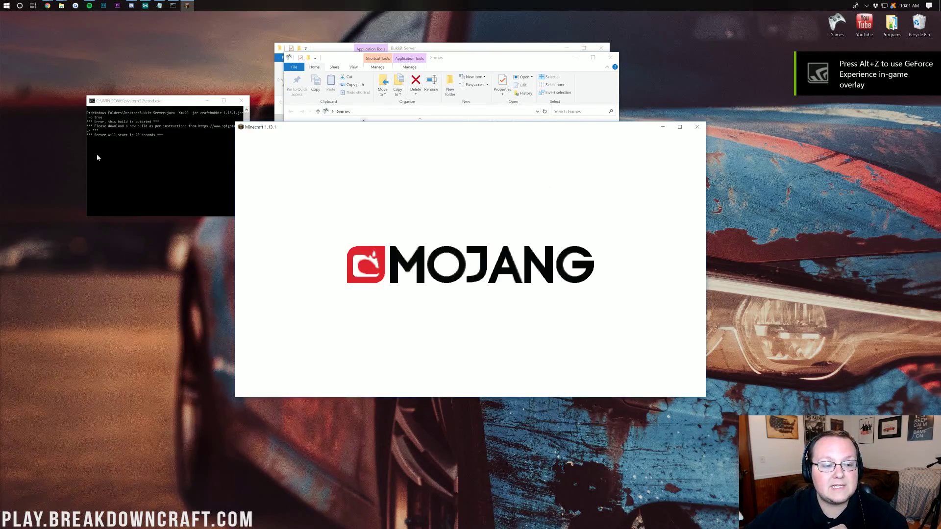
pyautogui.click(139, 106)
pyautogui.moveTo(139, 107); pyautogui.dragTo(80, 99)
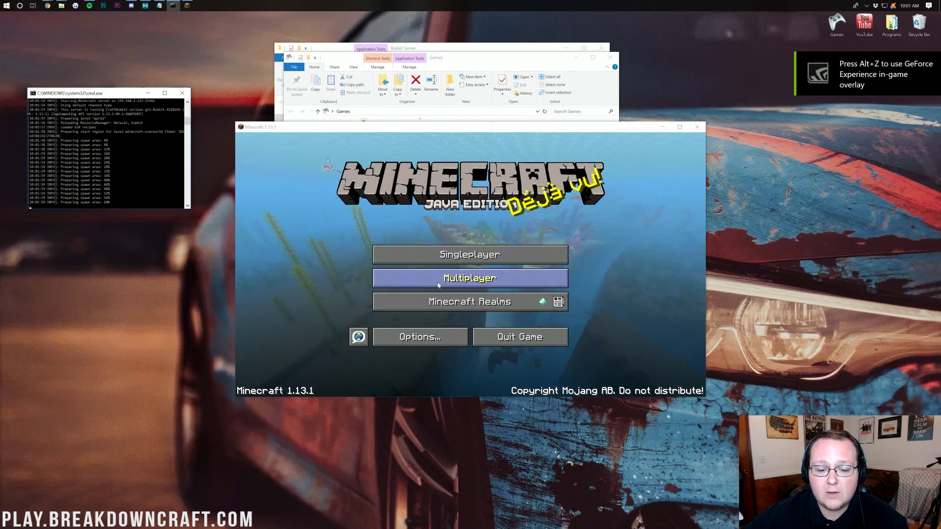
# Step: Join Play.BreakdownCraft.com from the multiplayer server list, go to its spawn with /spawn, look around, and disconnect
pyautogui.click(438, 279)
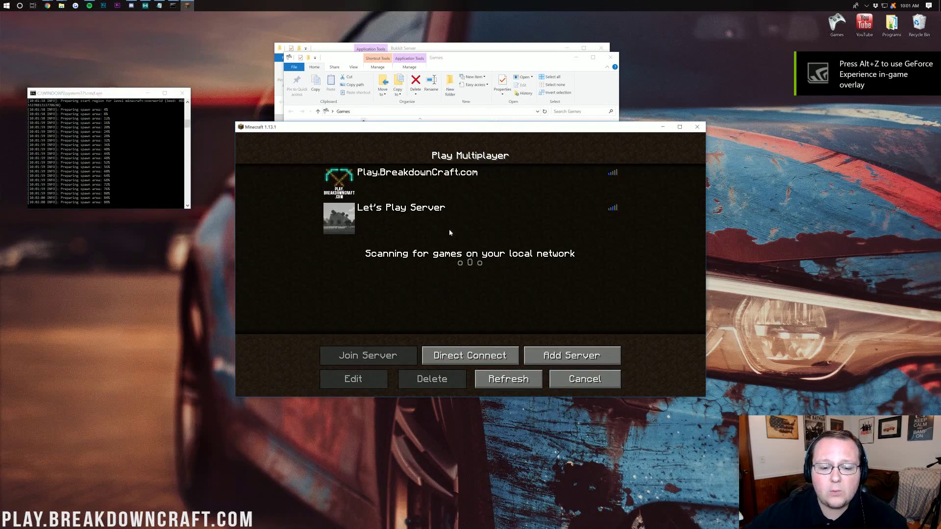
pyautogui.doubleClick(449, 181)
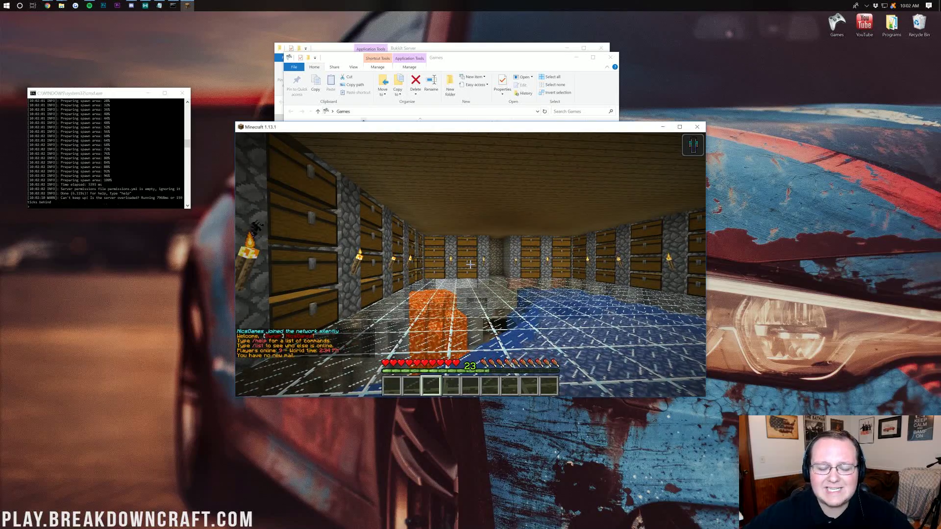
pyautogui.write('/spawn')
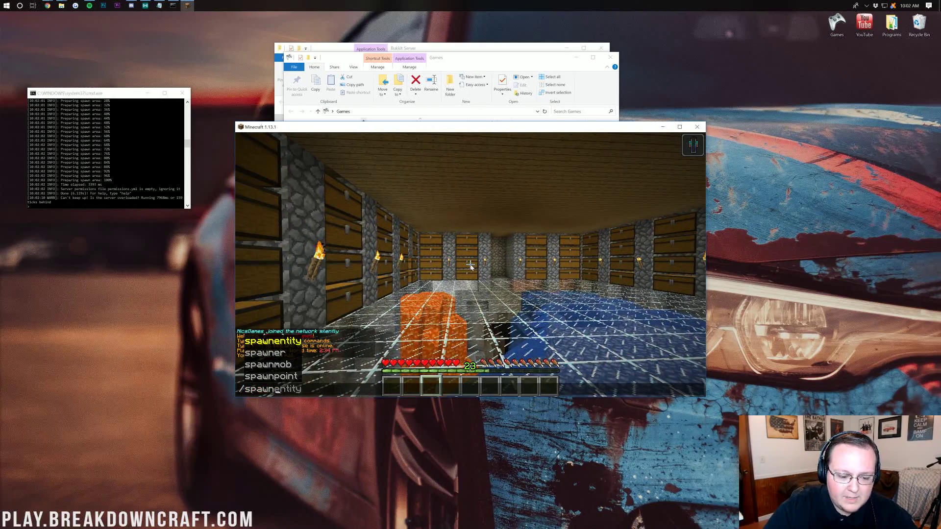
pyautogui.press('Escape')
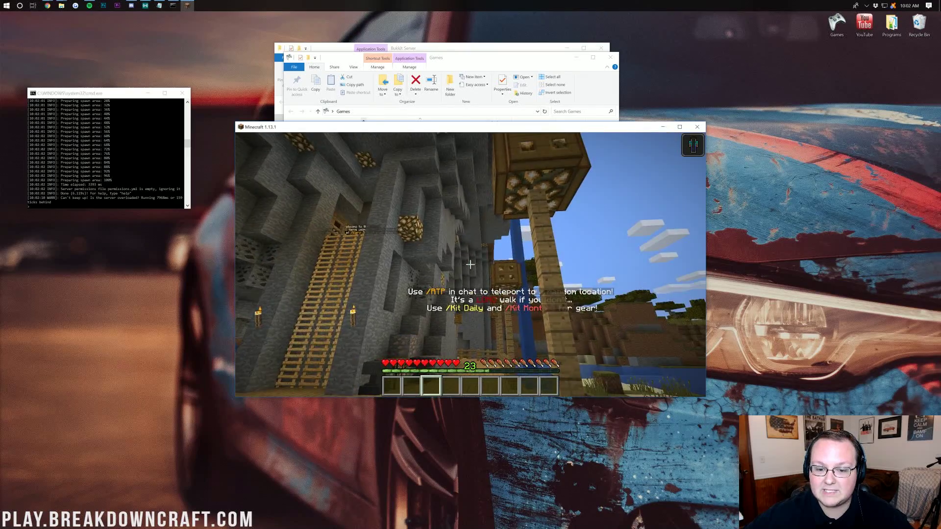
pyautogui.press('e')
pyautogui.press('Escape')
pyautogui.press('Escape')
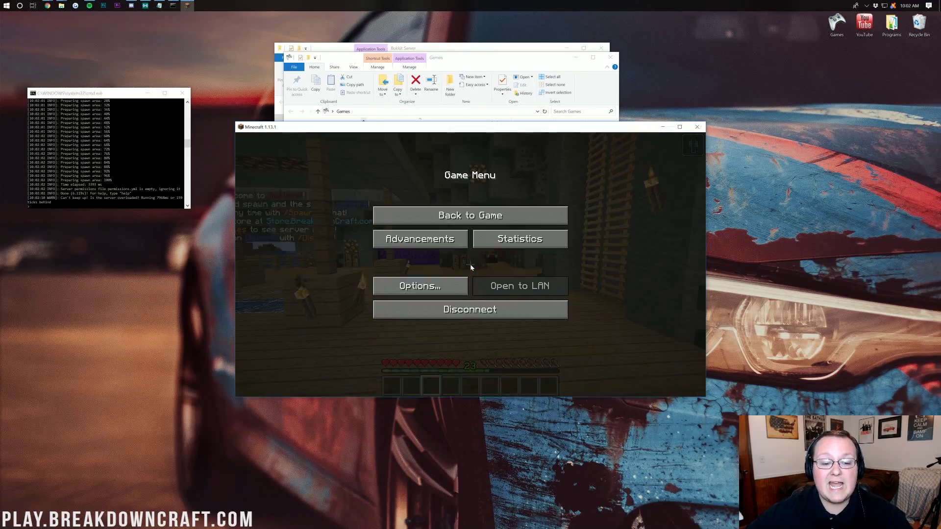
pyautogui.click(459, 310)
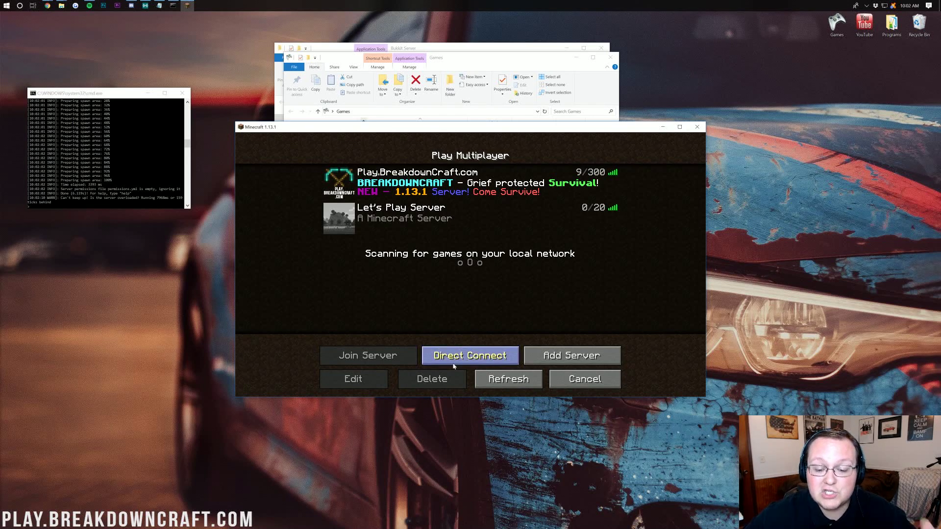
# Step: Join the Bukkit server through Direct Connect using the local address 192.168.1.123
pyautogui.click(431, 354)
pyautogui.hotkey('ctrl', 'a')
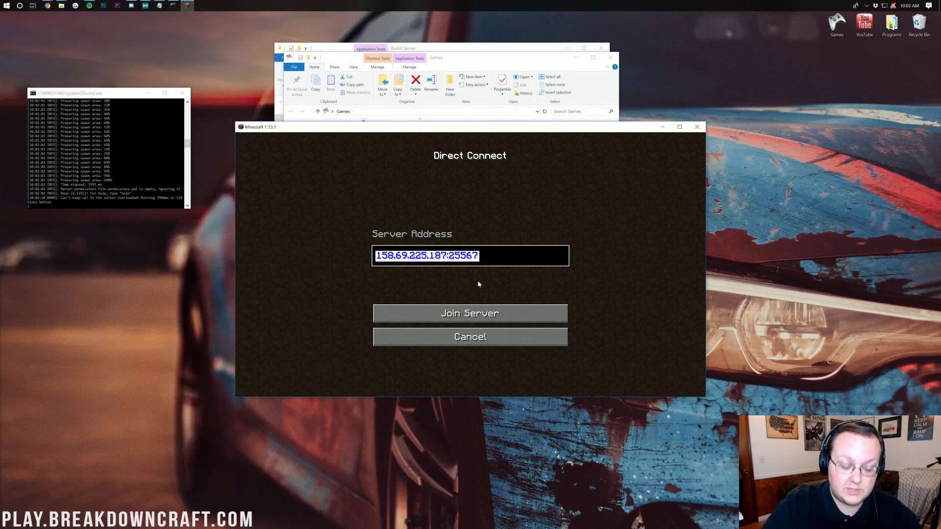
pyautogui.write('192.1')
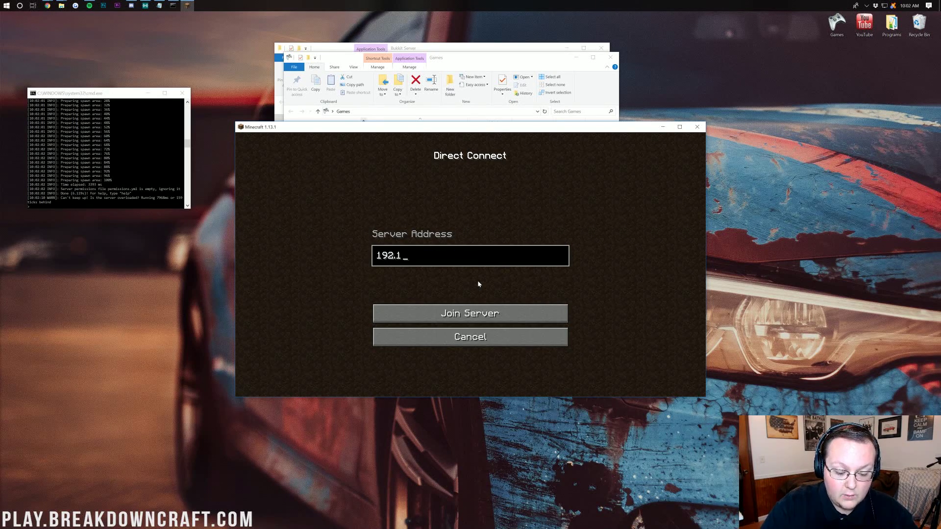
pyautogui.write('68.1.123')
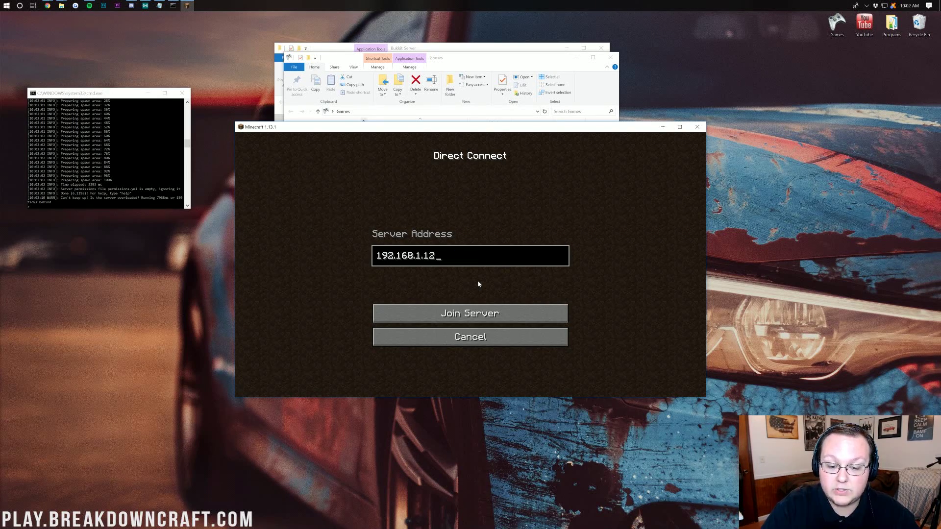
pyautogui.click(465, 313)
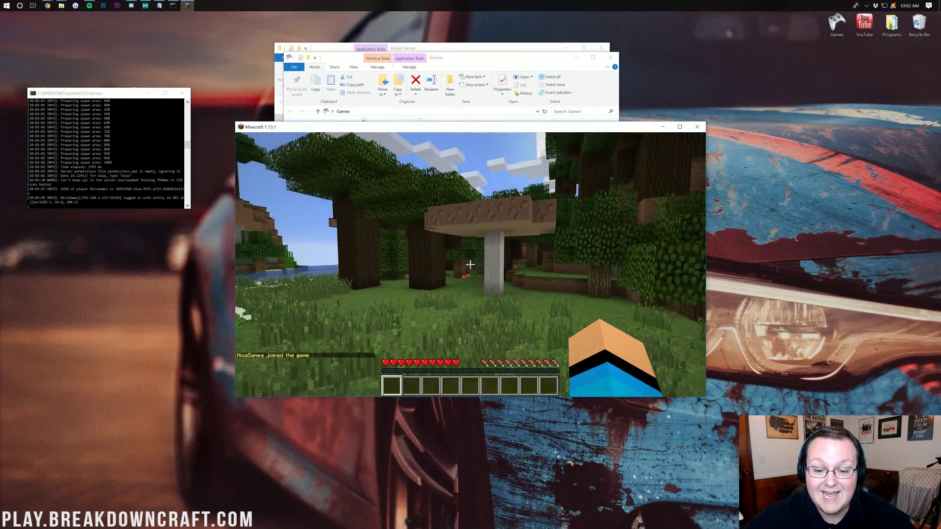
# Step: Check the player inventory on the Bukkit server and try the /seed command in chat
pyautogui.press('e')
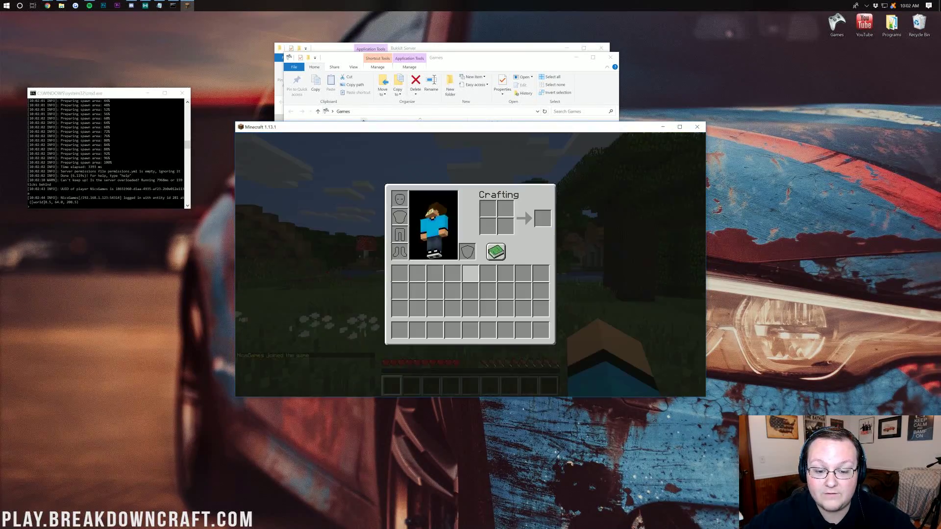
pyautogui.write('e')
pyautogui.write('/seed')
pyautogui.press('Return')
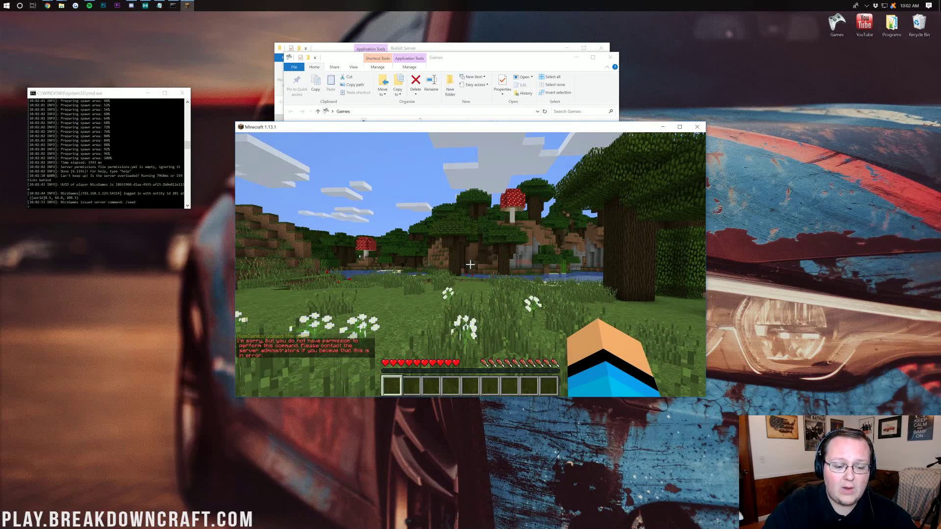
# Step: Make the player a server operator with the op command in the server console and run /seed again in game
pyautogui.press('t')
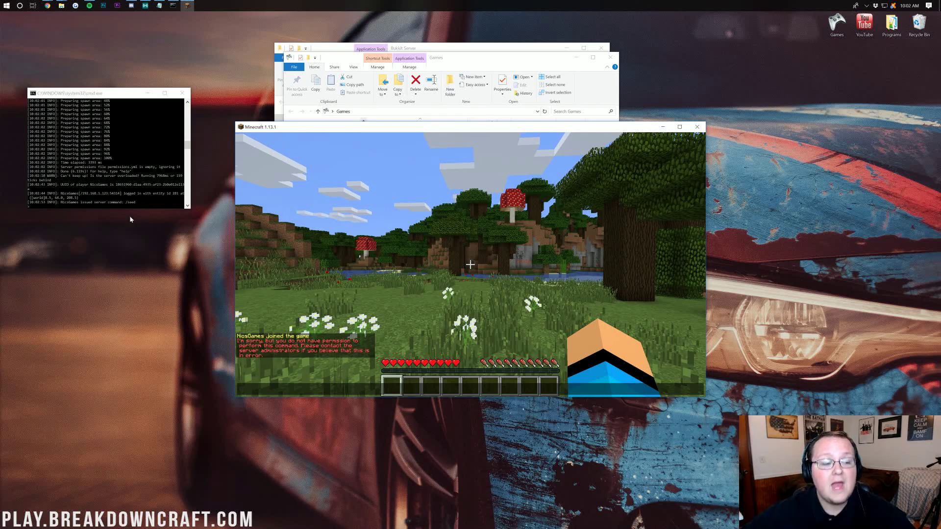
pyautogui.click(103, 176)
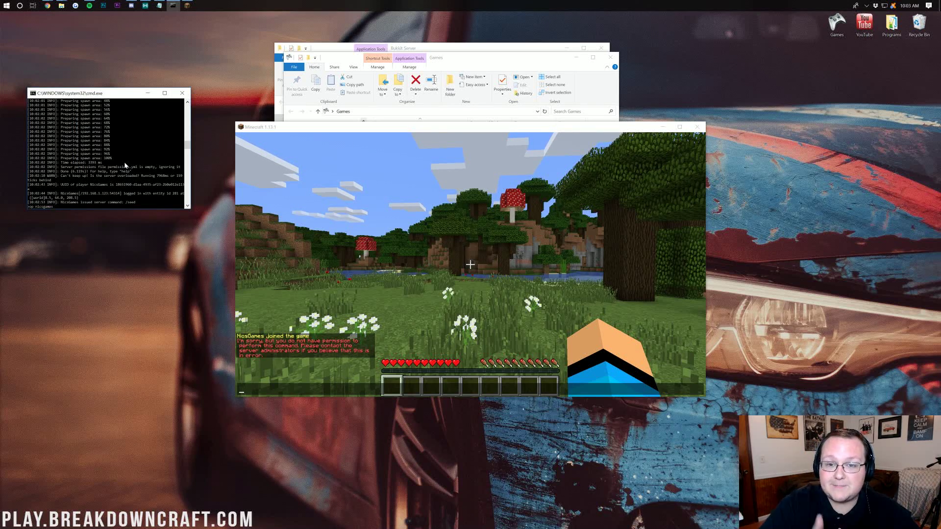
pyautogui.press('Return')
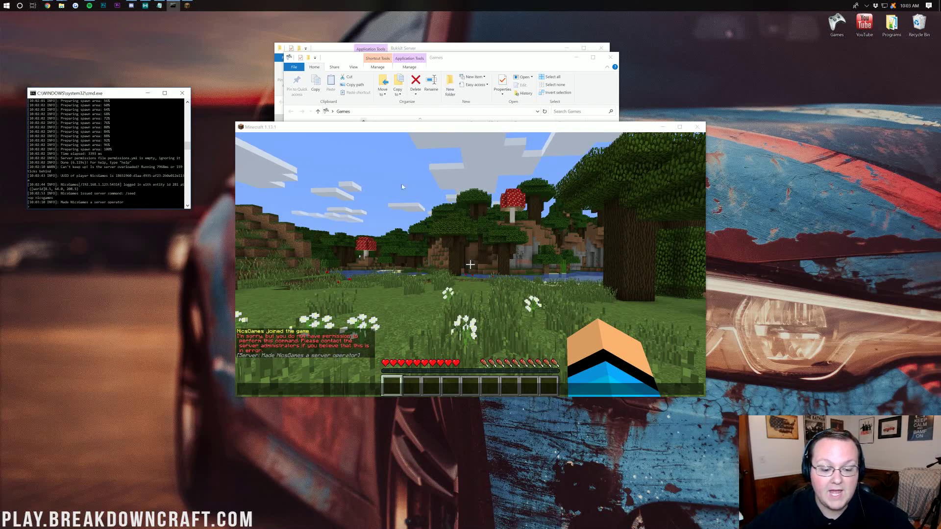
pyautogui.click(512, 220)
pyautogui.write('t')
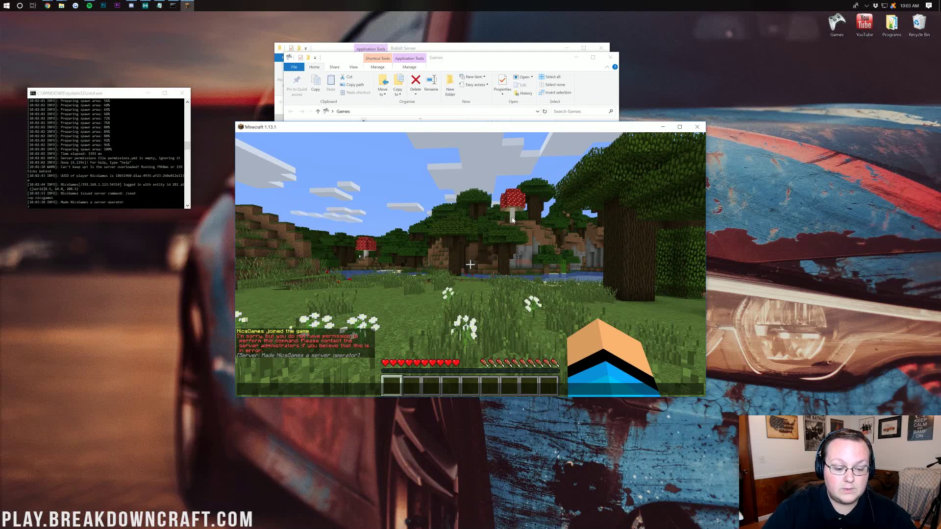
pyautogui.press('Return')
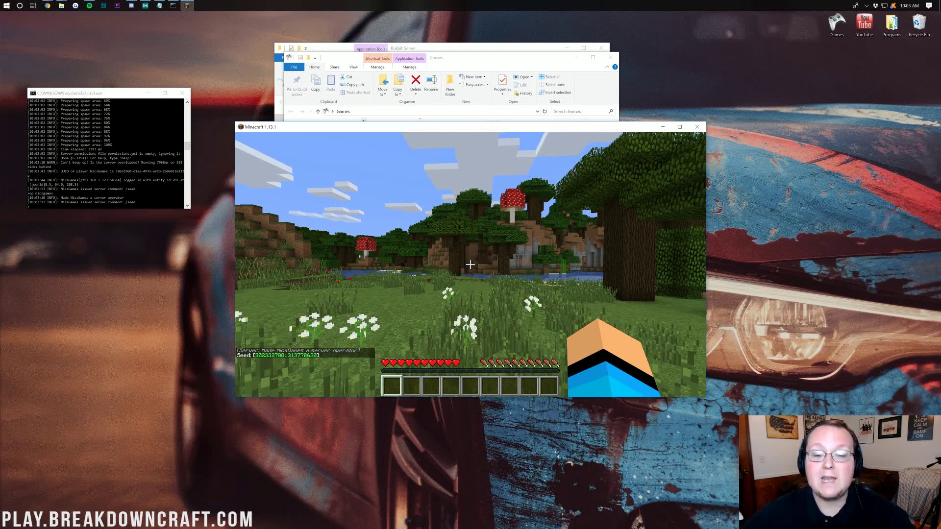
# Step: Disconnect from the server and copy the public IP address from the Whats My IP page in the browser
pyautogui.press('Escape')
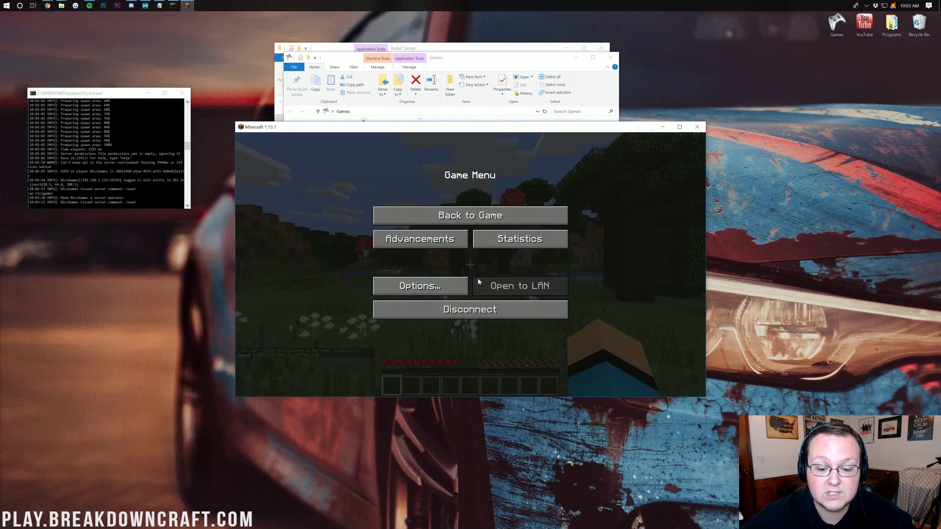
pyautogui.click(472, 317)
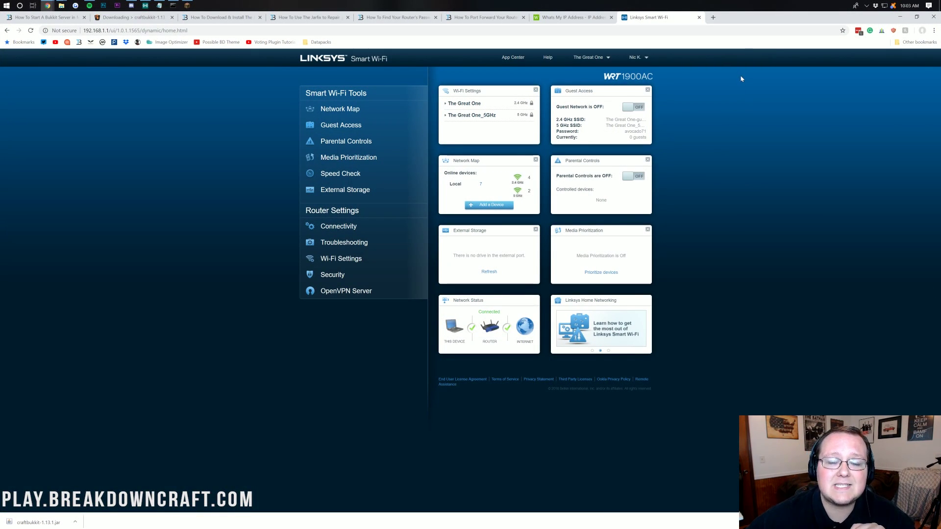
pyautogui.click(572, 16)
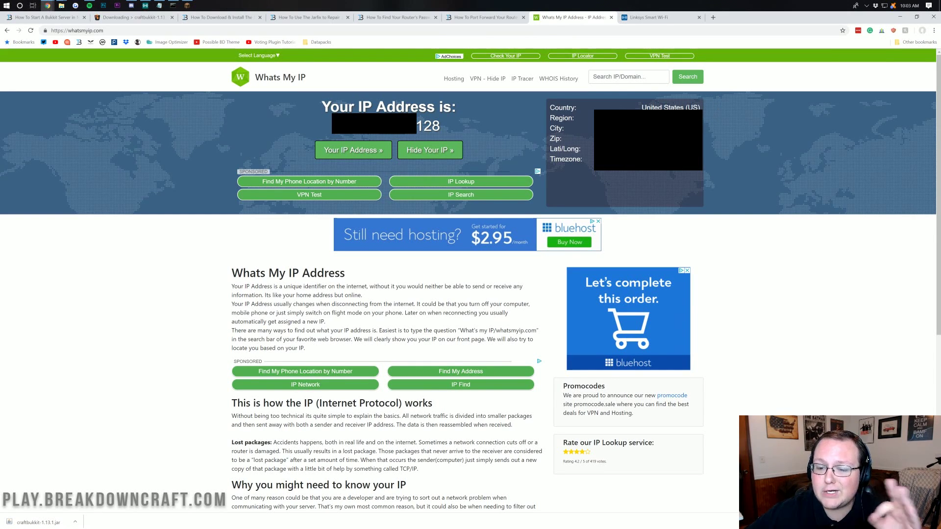
pyautogui.moveTo(583, 149); pyautogui.dragTo(583, 160)
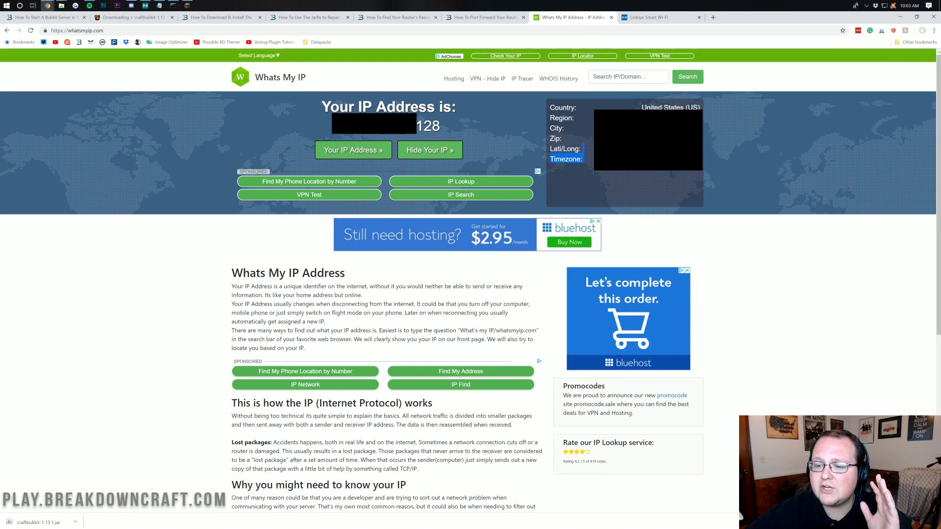
pyautogui.click(583, 161)
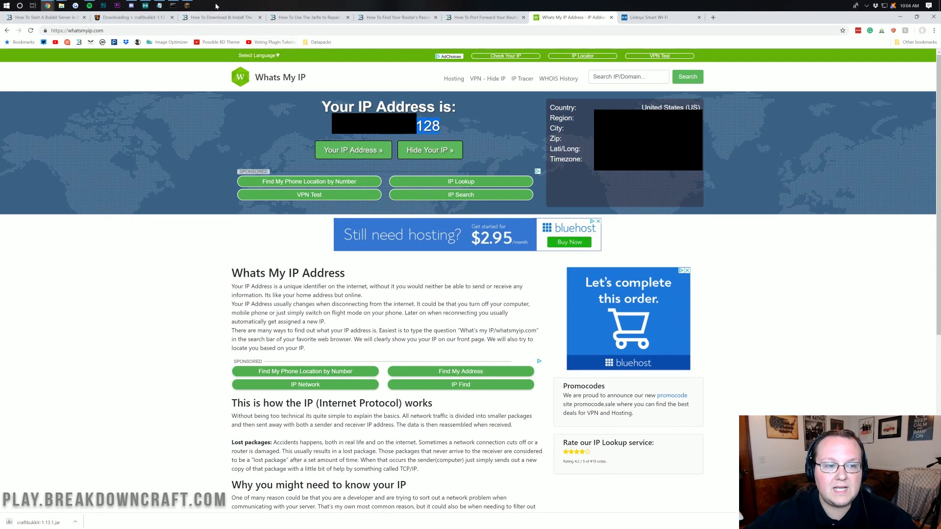
# Step: Switch back to Minecraft and join the server through Direct Connect using the copied public IP address, checking the server console before joining
pyautogui.click(189, 4)
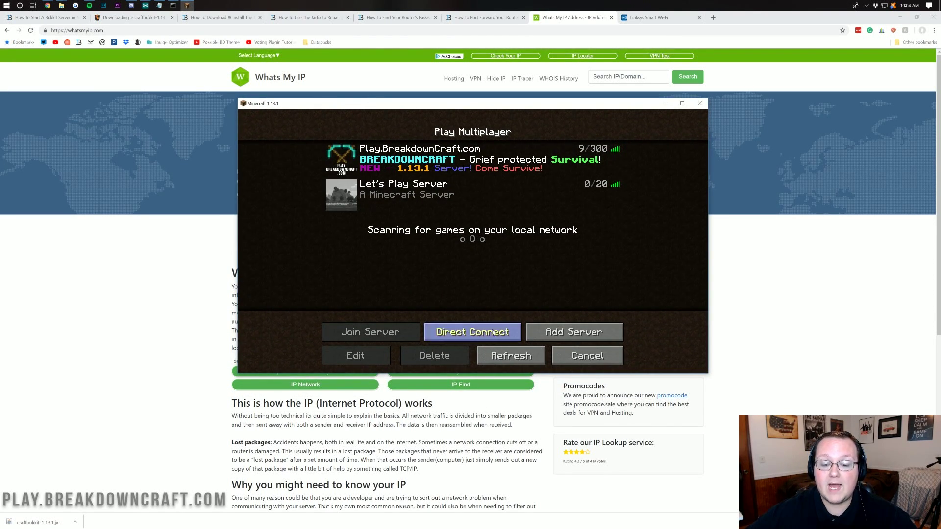
pyautogui.click(471, 332)
pyautogui.hotkey('ctrl', 'a')
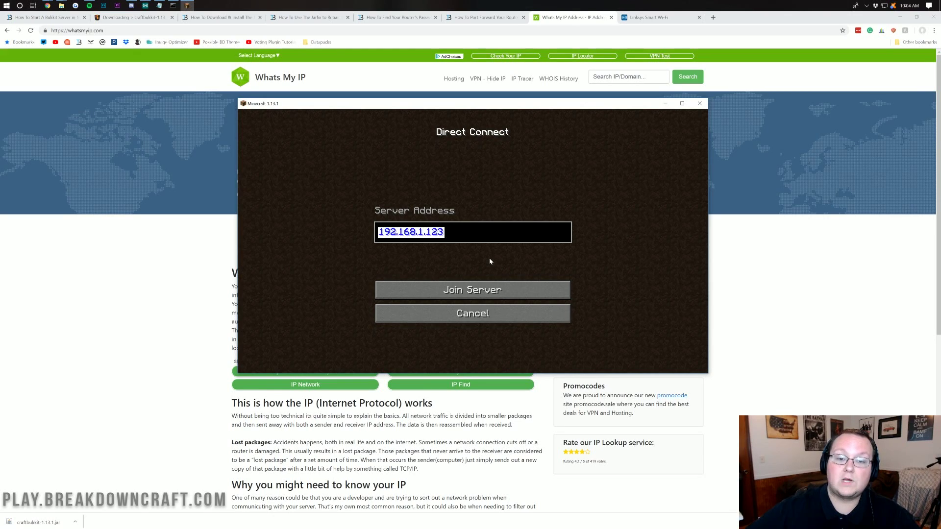
pyautogui.hotkey('ctrl', 'v')
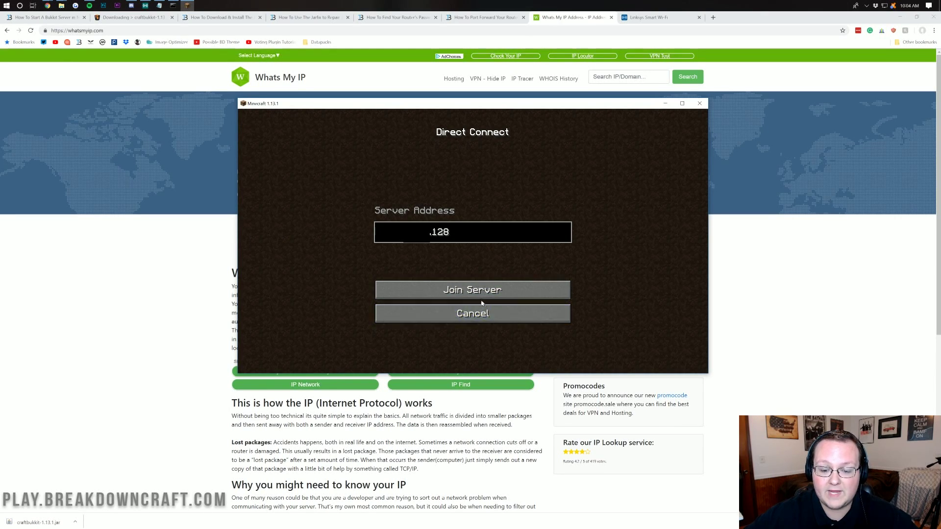
pyautogui.click(174, 6)
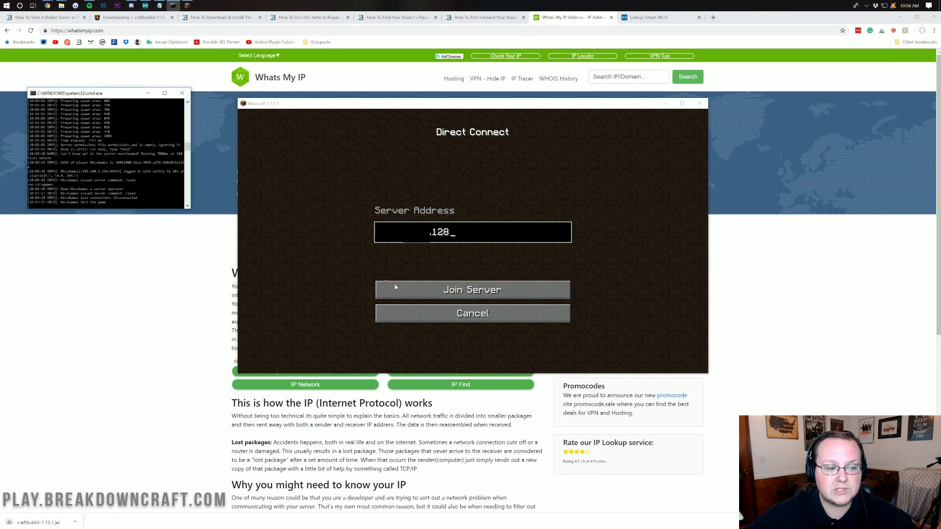
pyautogui.click(437, 292)
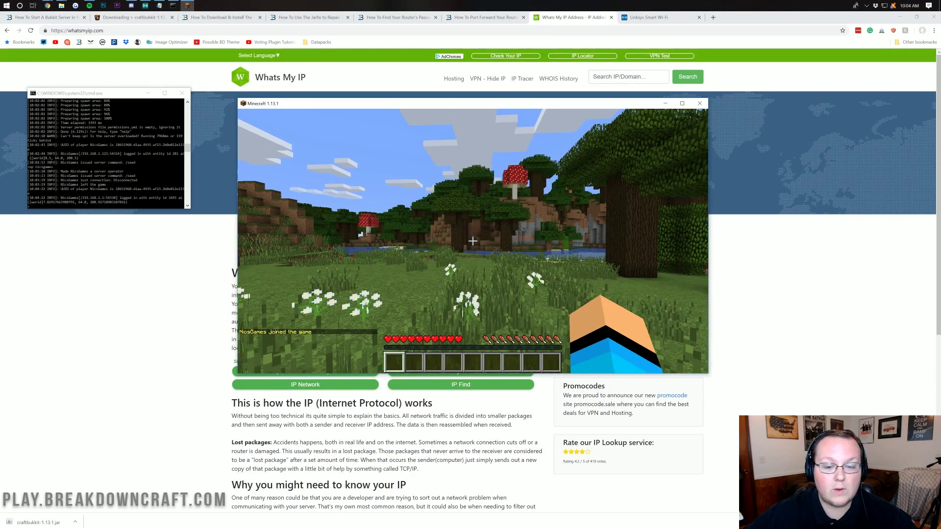
# Step: Walk through the server world across the grassy hills to check that the connection over the public IP works
pyautogui.moveTo(472, 241)
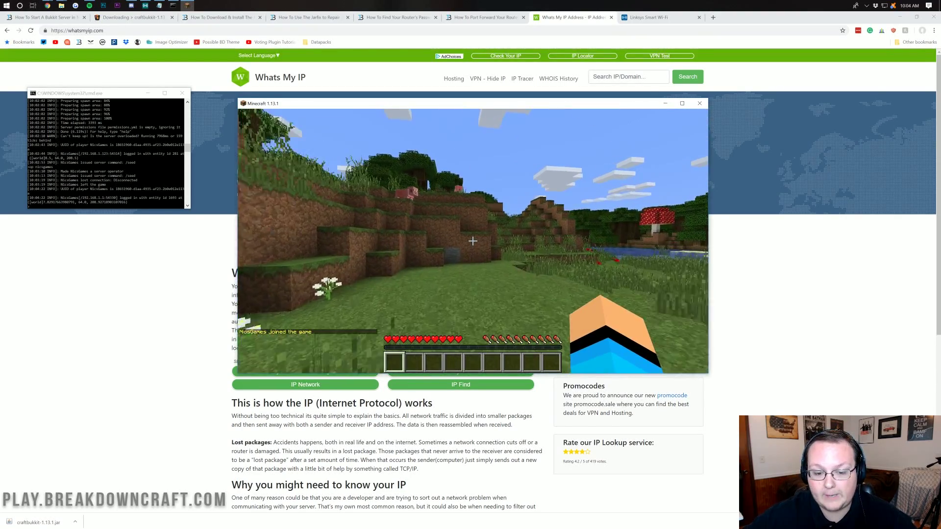
pyautogui.press('w')
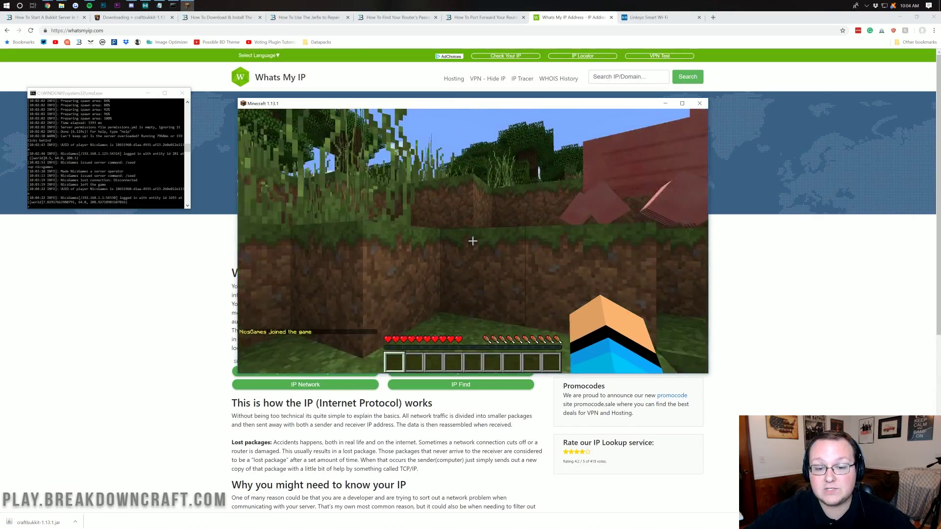
pyautogui.press('space')
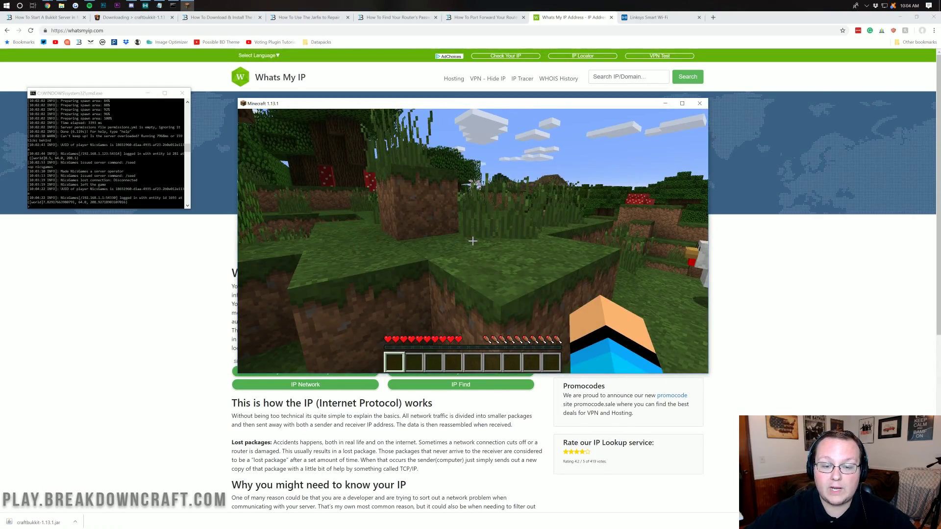
pyautogui.press('w')
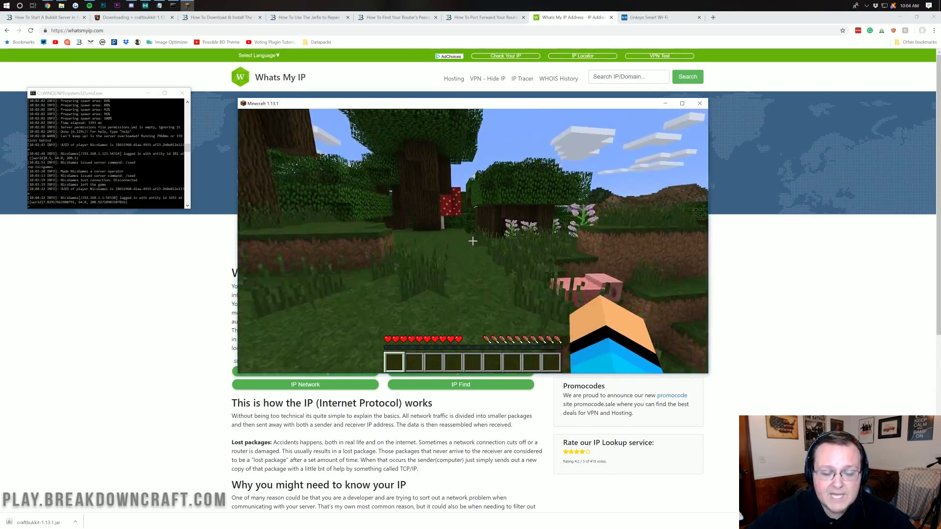
pyautogui.press('w')
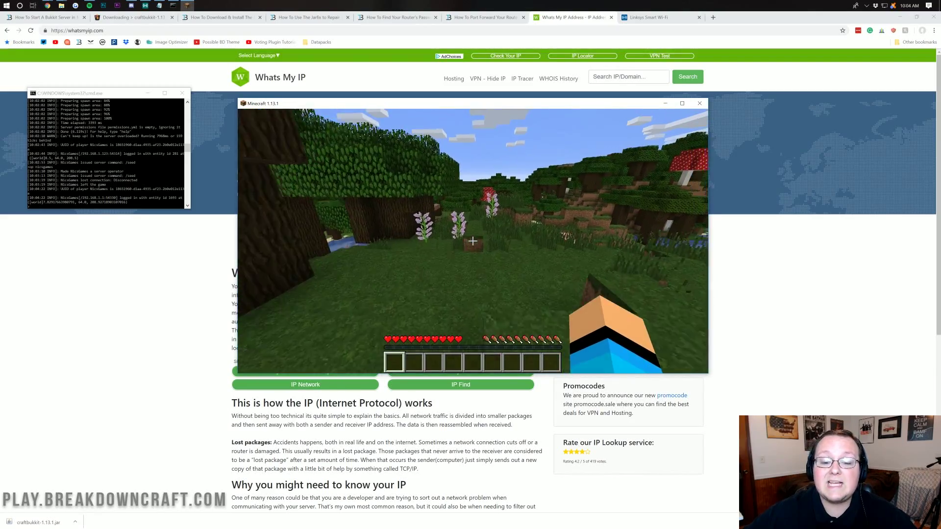
pyautogui.press('w')
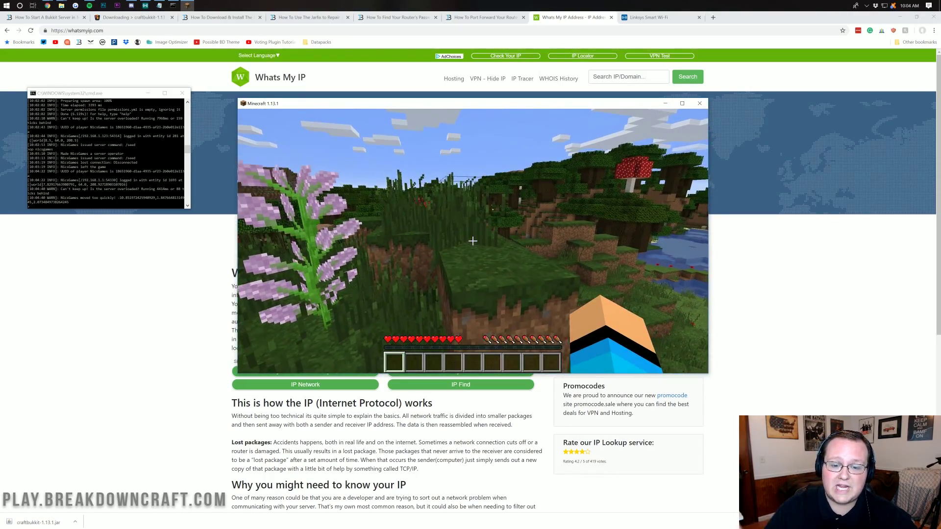
pyautogui.press('w')
pyautogui.press('w')
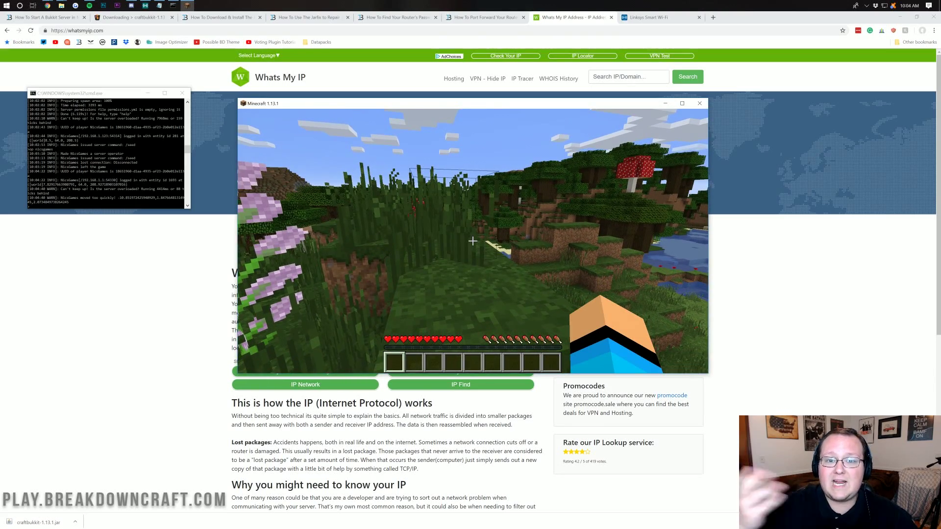
pyautogui.press('w')
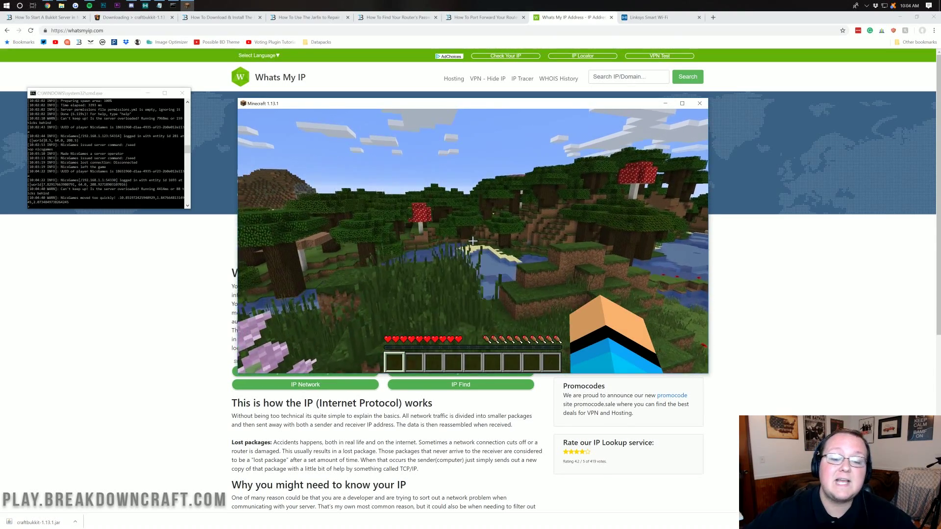